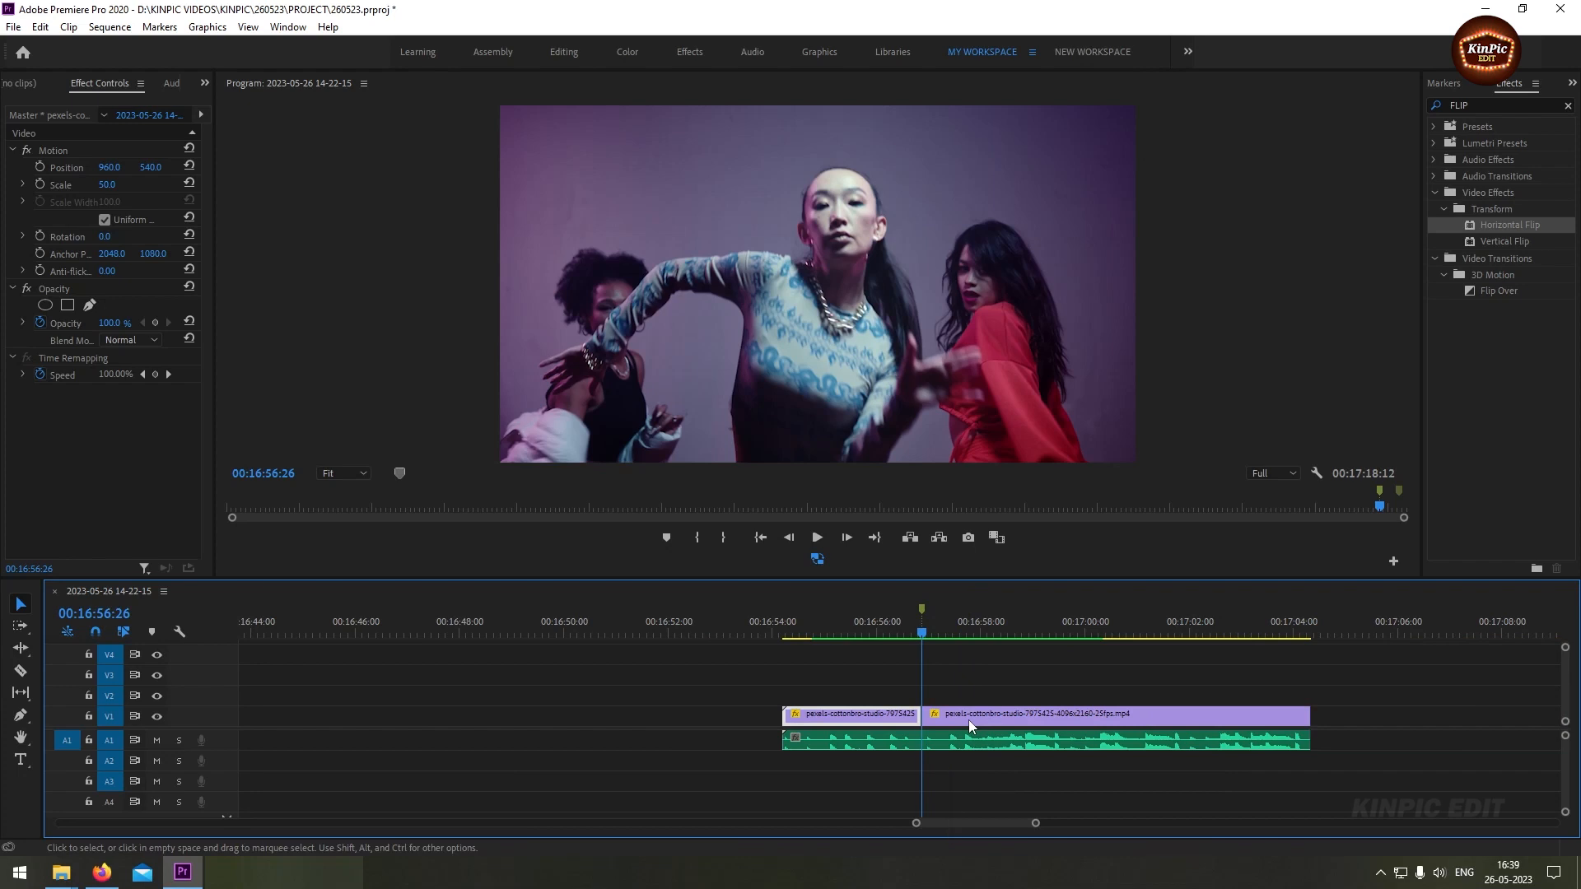
# Step: Cut the second V1 clip at 00:16:57:25 and delete the part after the cut
pyautogui.hotkey('shift', 'Right')
pyautogui.hotkey('shift', 'Right')
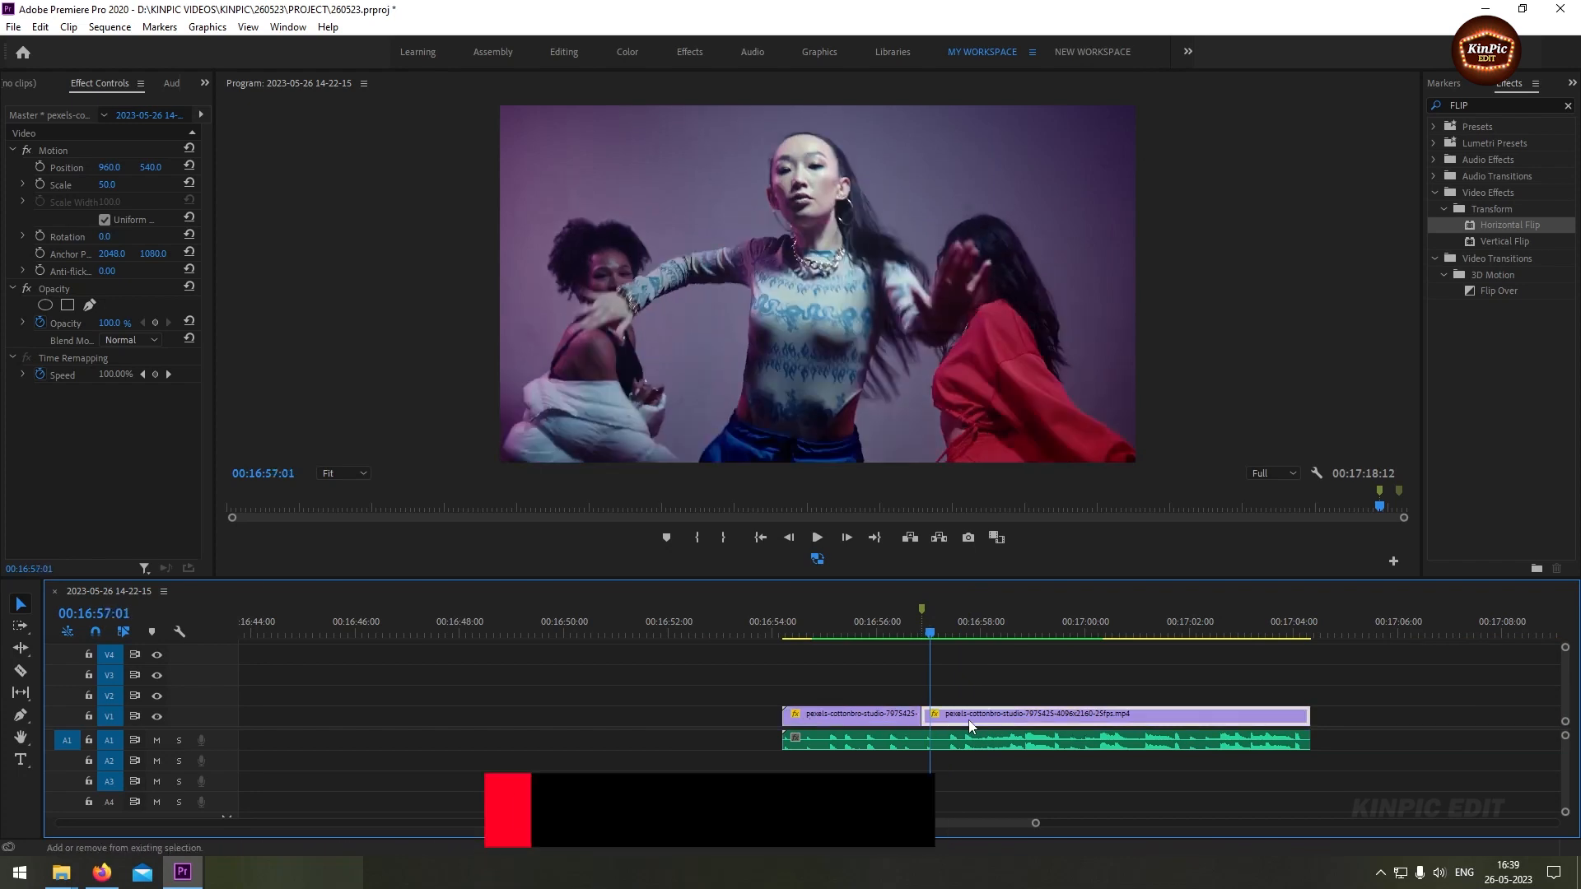
pyautogui.hotkey('shift', 'Right')
pyautogui.hotkey('shift', 'Right')
pyautogui.hotkey('shift', 'Right')
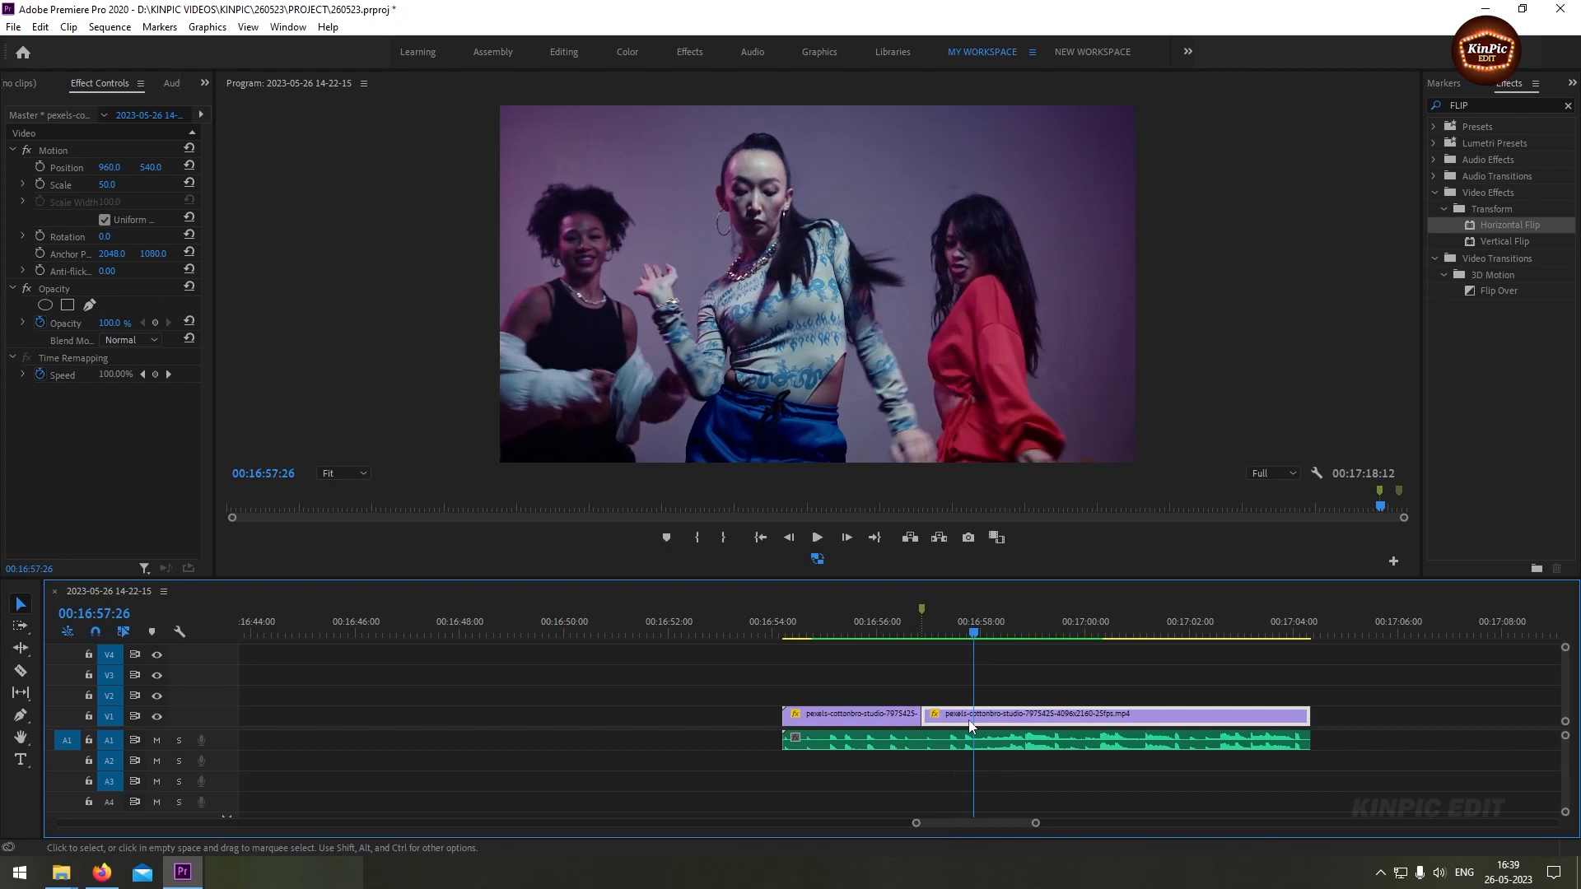
pyautogui.press('Left')
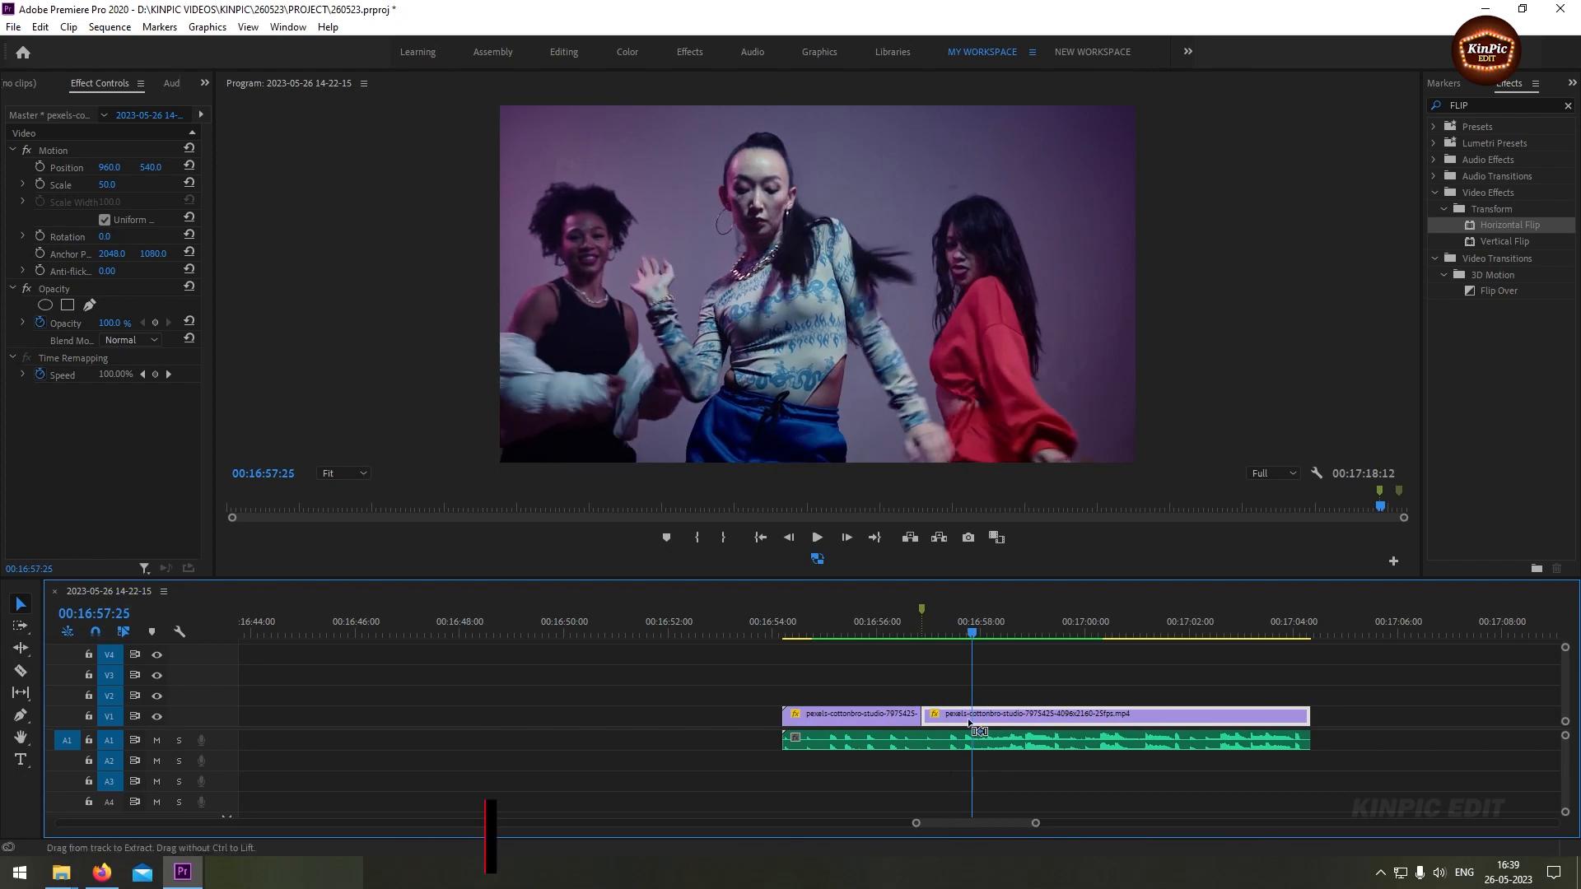
pyautogui.hotkey('ctrl', 'k')
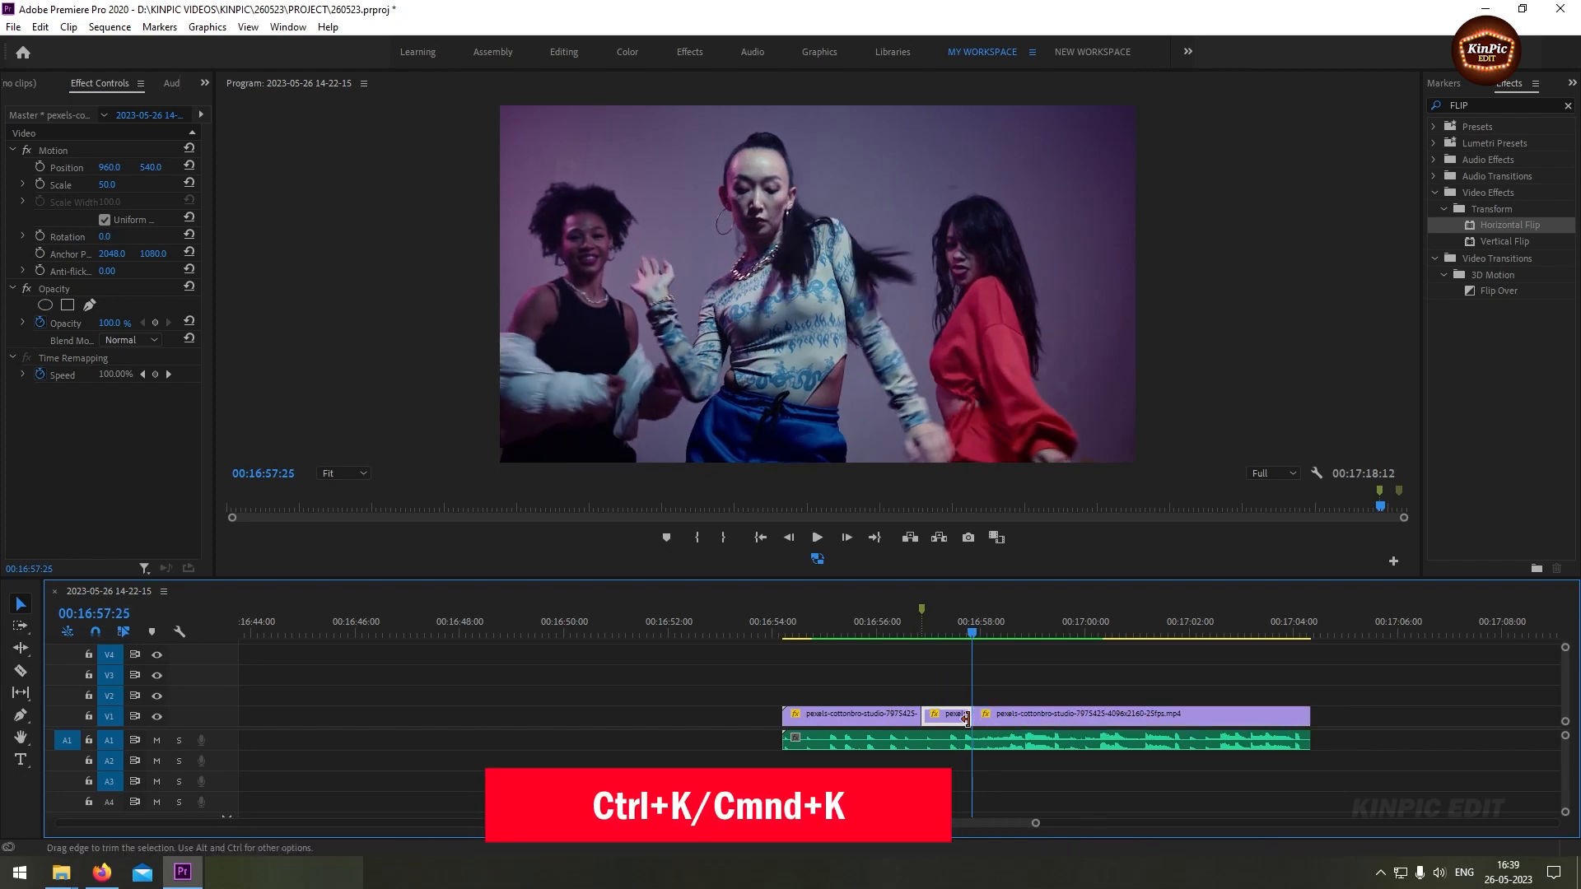
pyautogui.click(1039, 715)
pyautogui.press('Delete')
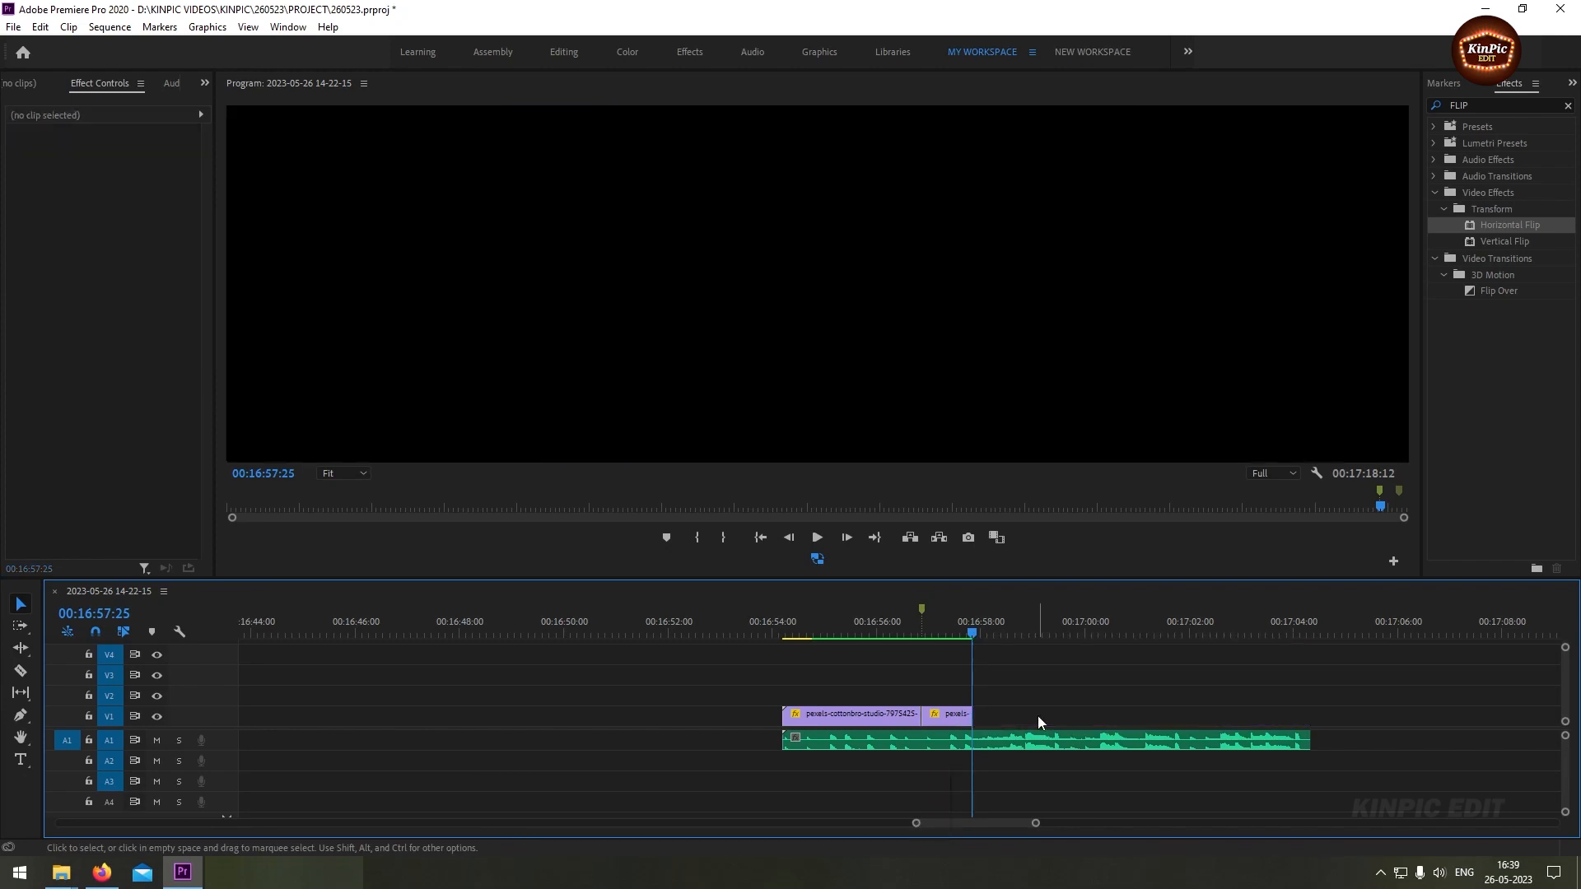
# Step: Place two copies of the short second clip one after the other directly behind it on V1
pyautogui.click(945, 635)
pyautogui.keyDown('alt'); pyautogui.click(966, 722); pyautogui.keyUp('alt')
pyautogui.moveTo(966, 722); pyautogui.dragTo(1008, 725)
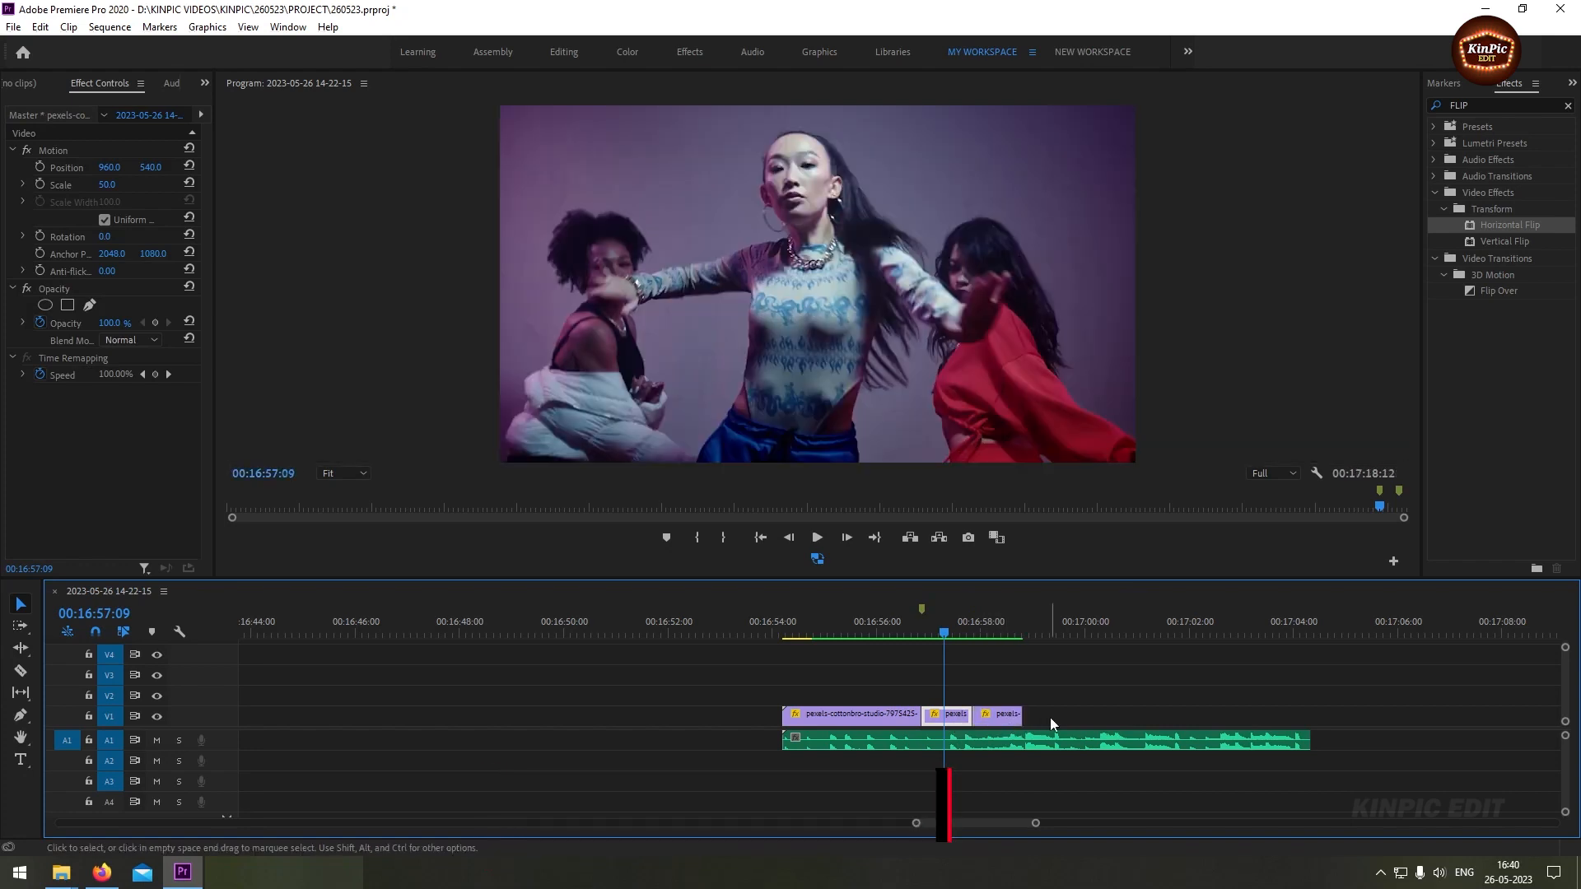
pyautogui.moveTo(1004, 718); pyautogui.dragTo(1056, 722)
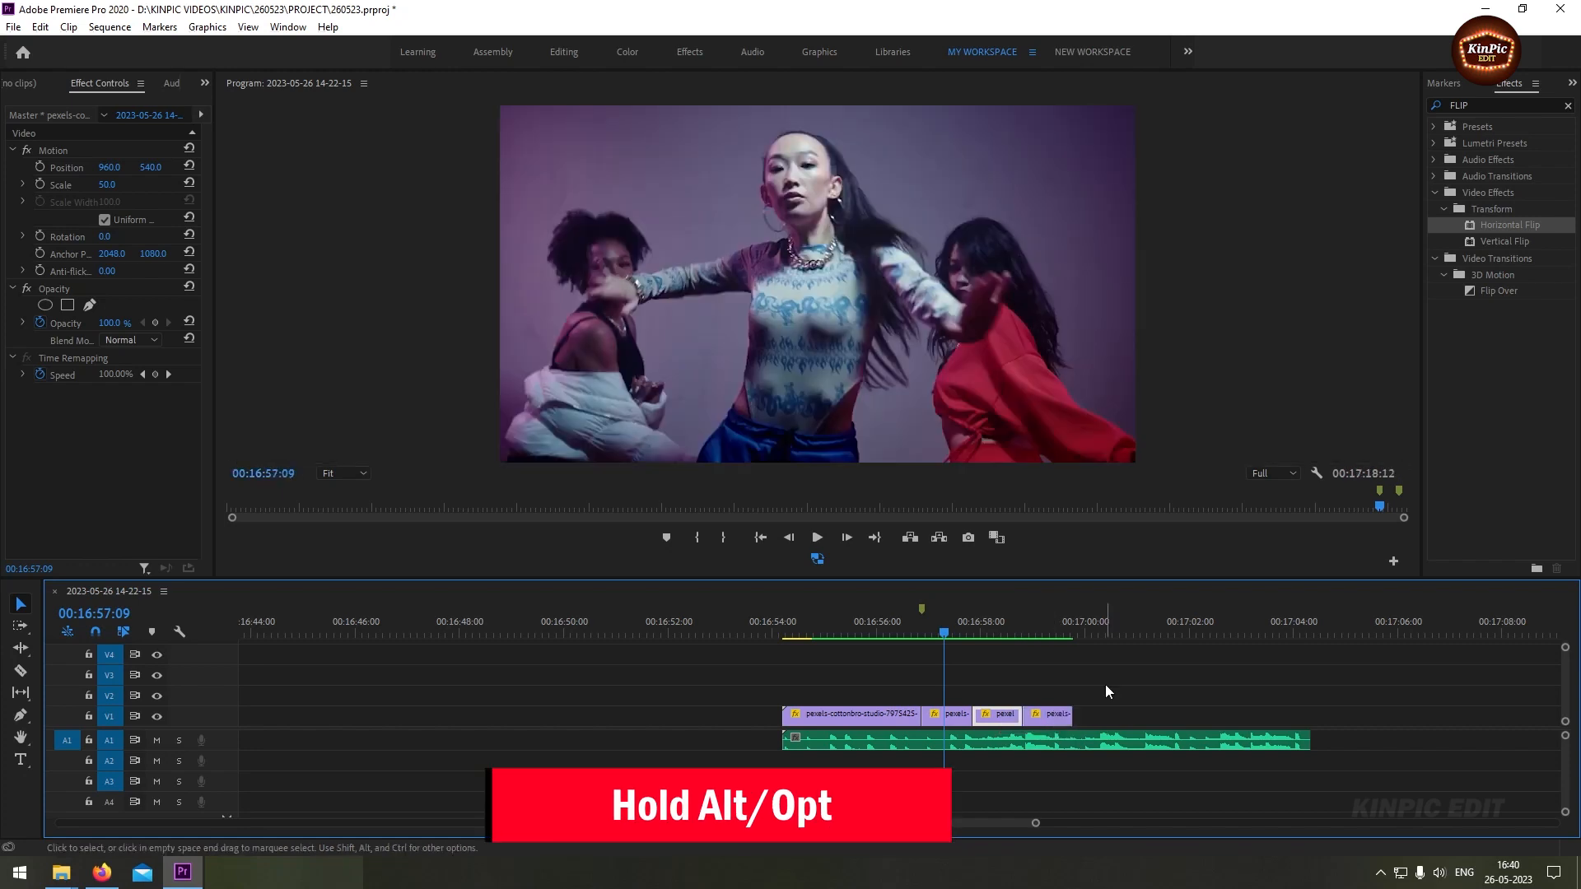
# Step: Turn on Reverse Speed for the first copied clip and extend the last copy to the end of the audio
pyautogui.click(994, 630)
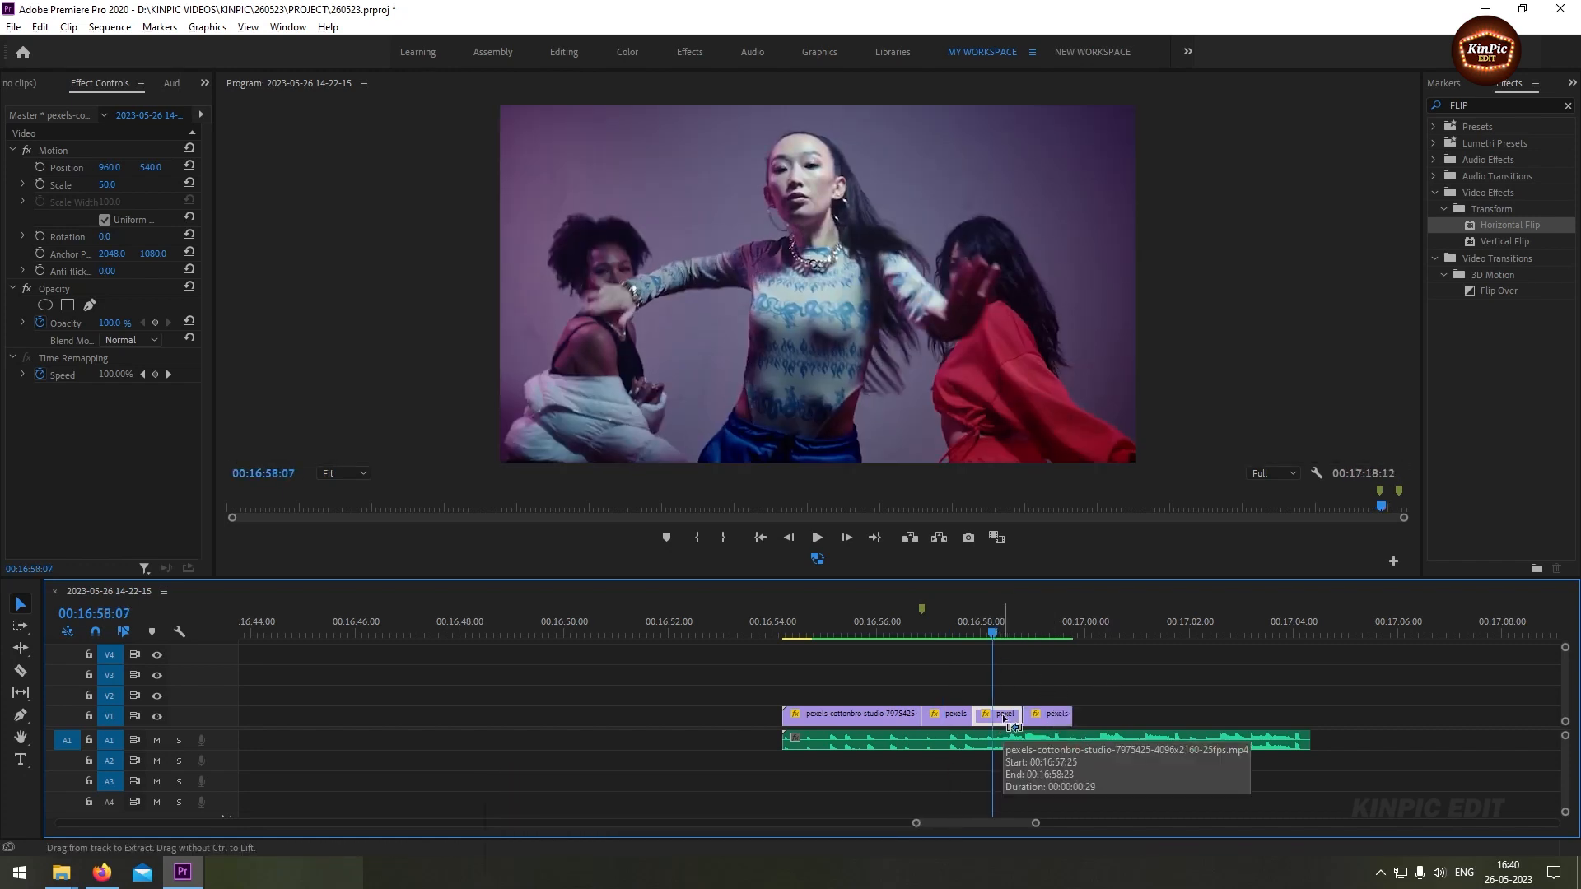
pyautogui.hotkey('ctrl', 'r')
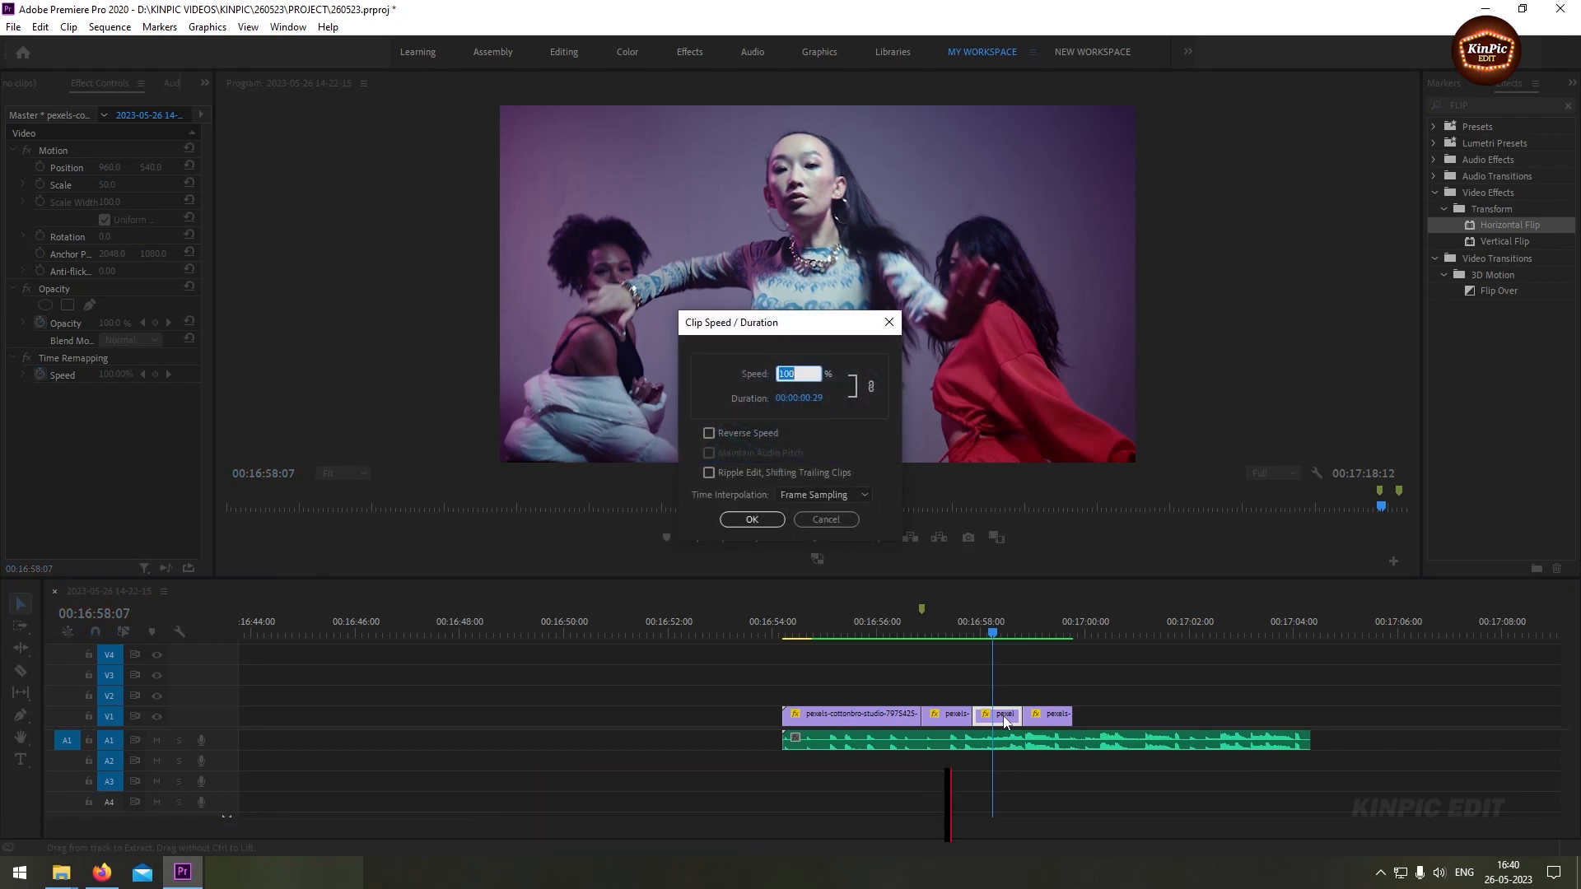
pyautogui.click(710, 433)
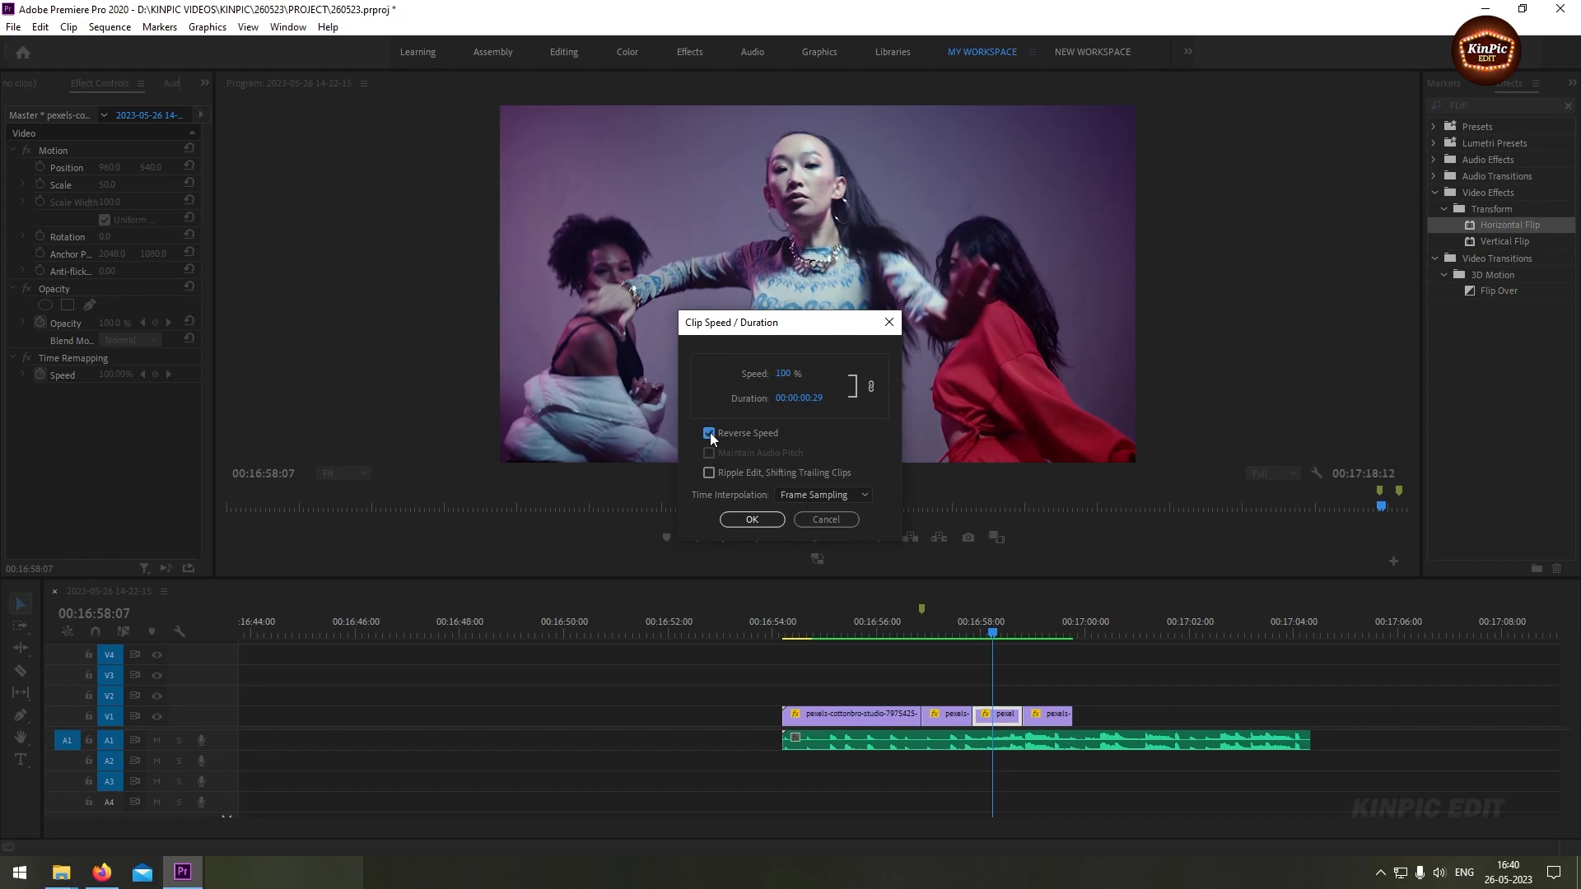
pyautogui.click(753, 519)
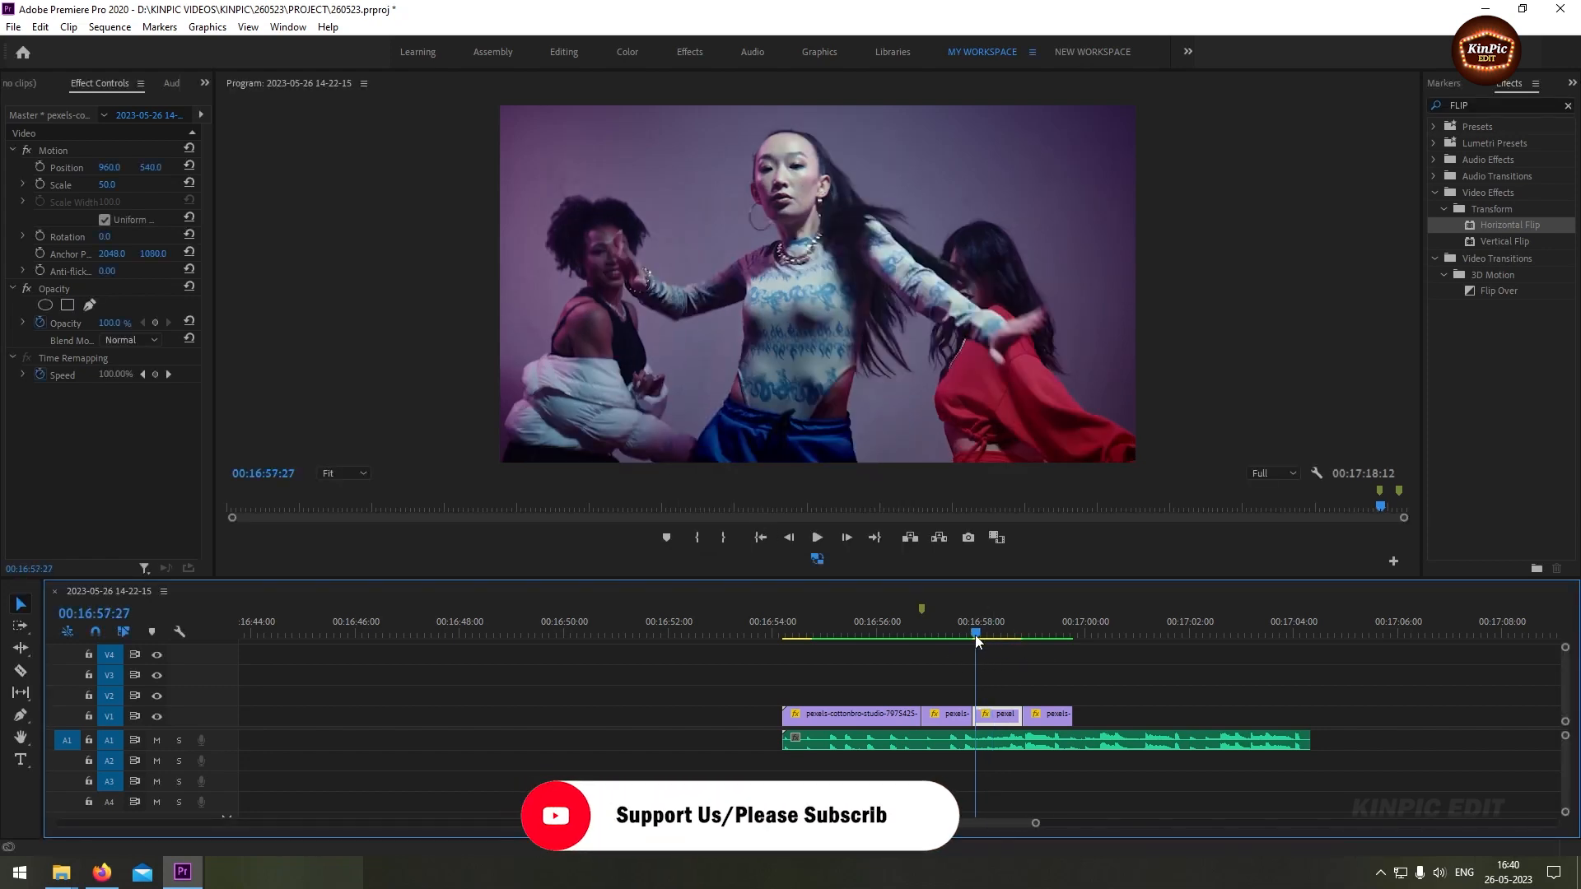
pyautogui.moveTo(975, 635); pyautogui.dragTo(1001, 655)
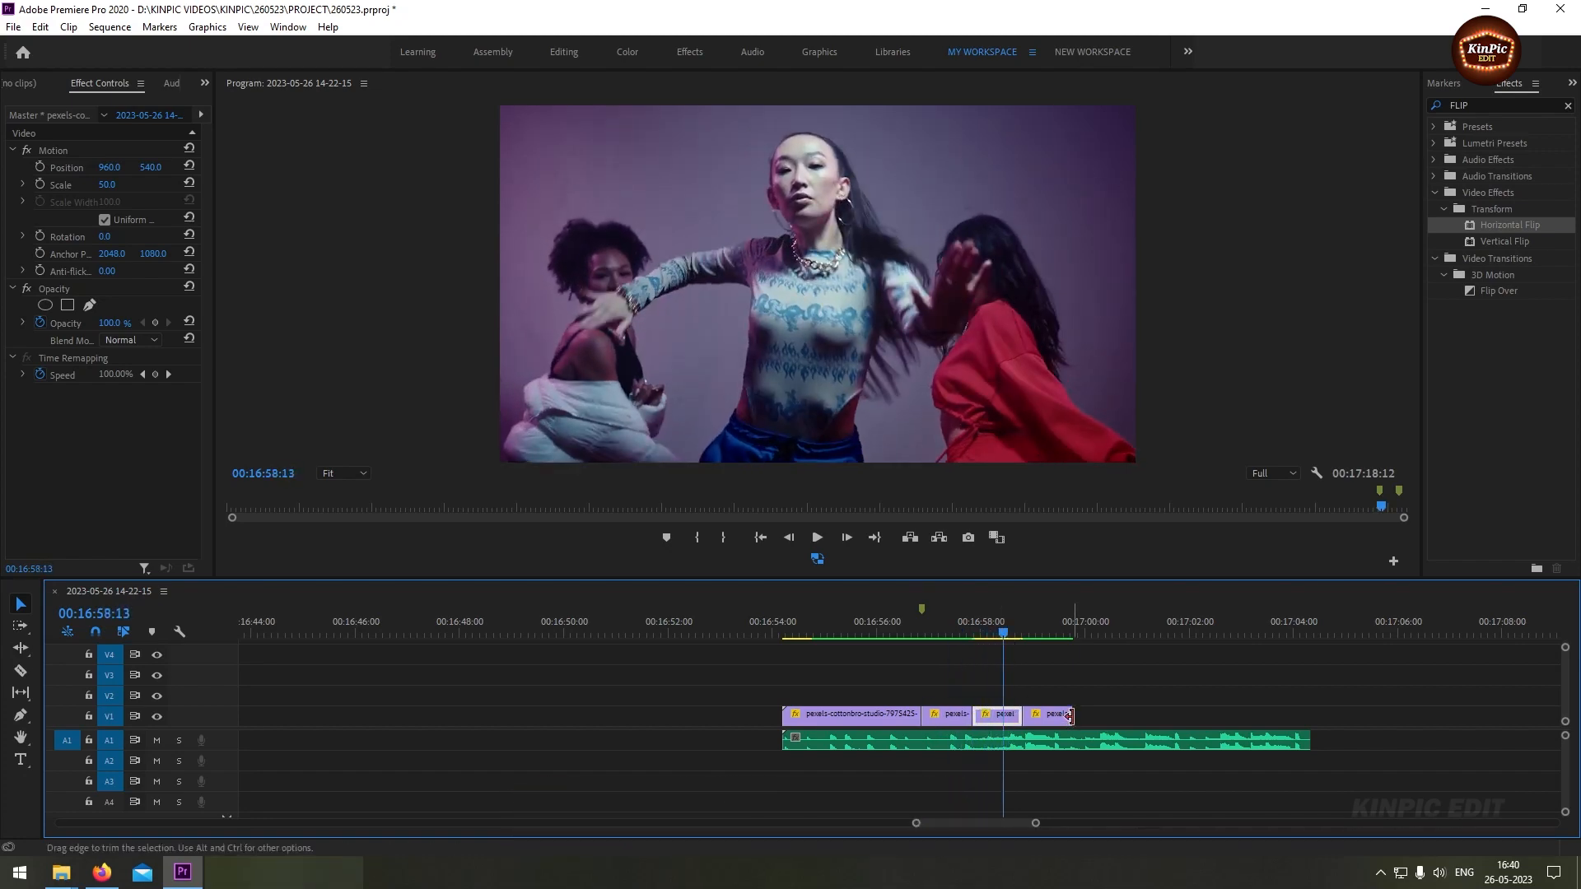
pyautogui.moveTo(1069, 715); pyautogui.dragTo(1309, 733)
# Step: Mark an in point at the start of the first V1 clip and an out point at the end of the last one
pyautogui.click(887, 634)
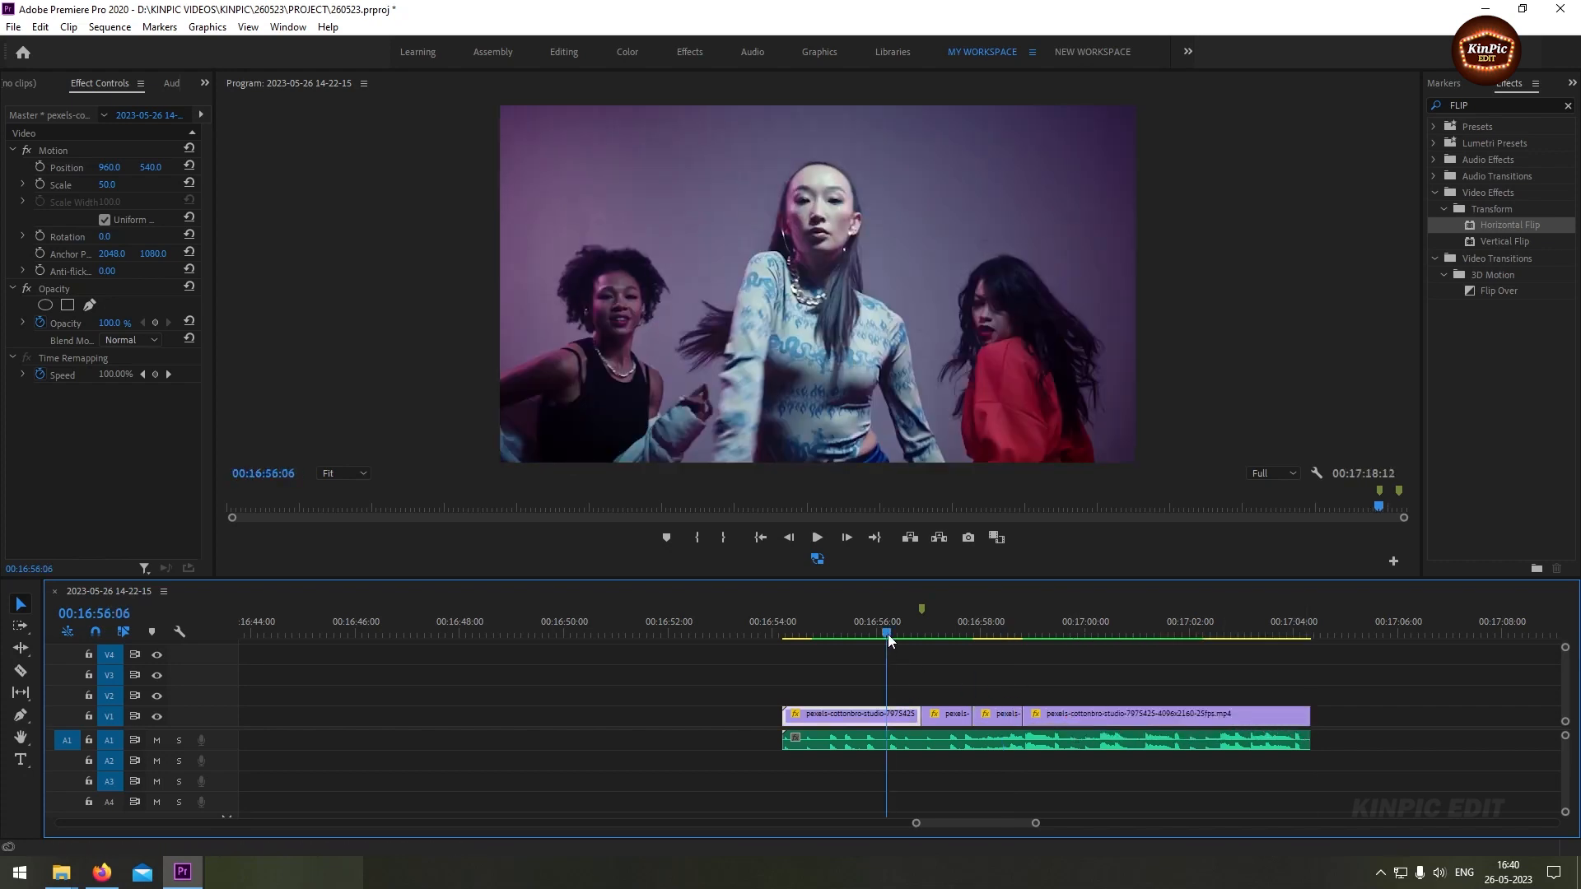
pyautogui.press('Up')
pyautogui.press('i')
pyautogui.press('Down')
pyautogui.press('Down')
pyautogui.press('Down')
pyautogui.press('Down')
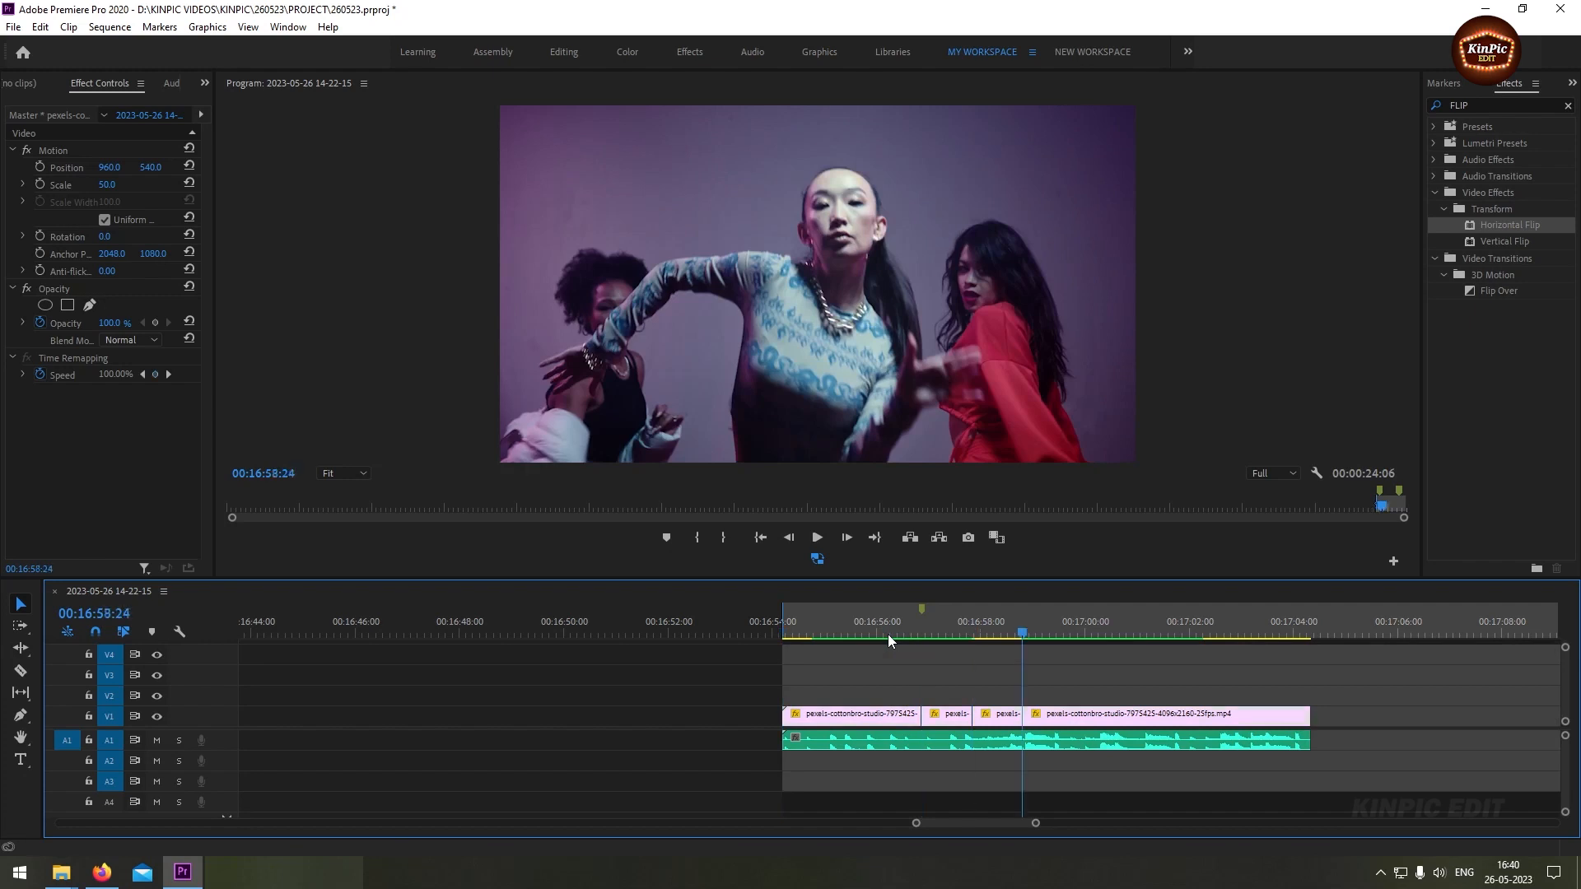
pyautogui.press('o')
# Step: Render the marked section of the sequence from in to out
pyautogui.click(851, 633)
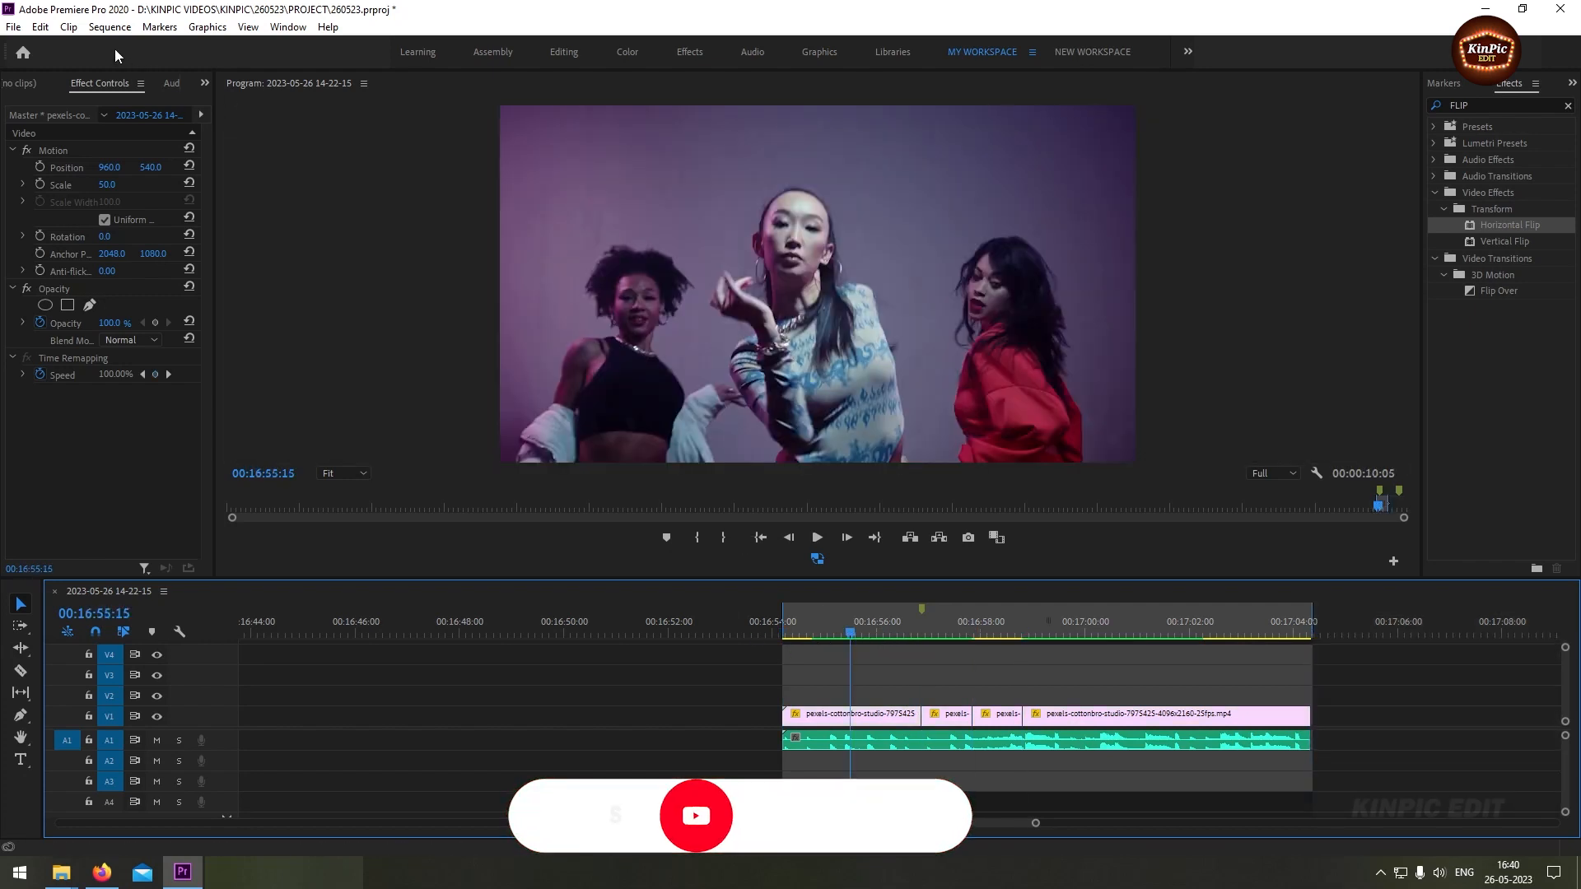
pyautogui.click(111, 26)
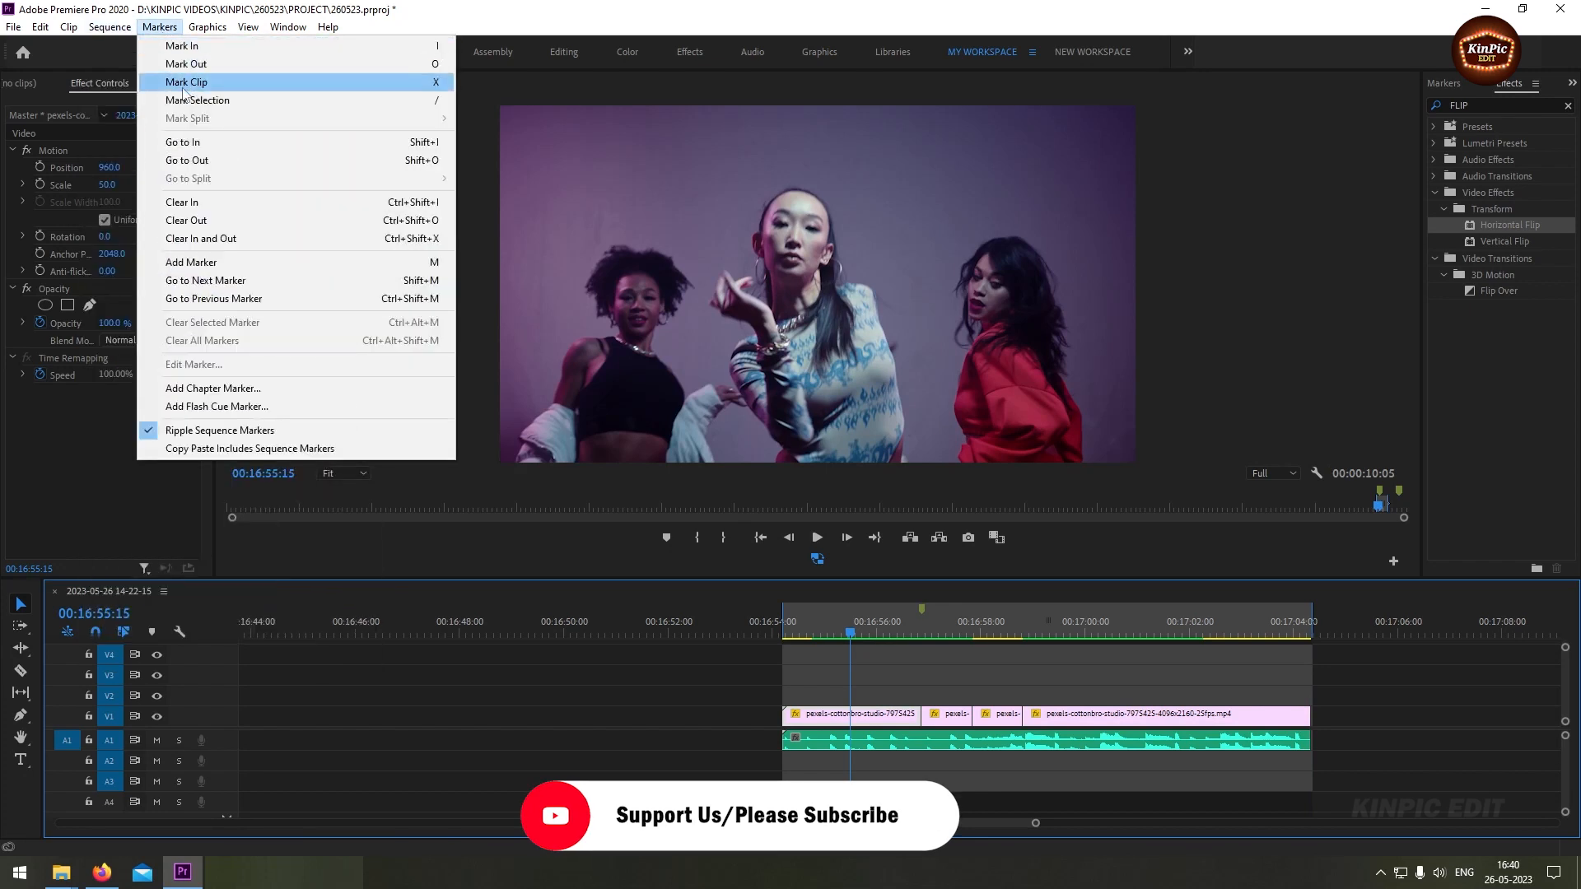
pyautogui.click(163, 69)
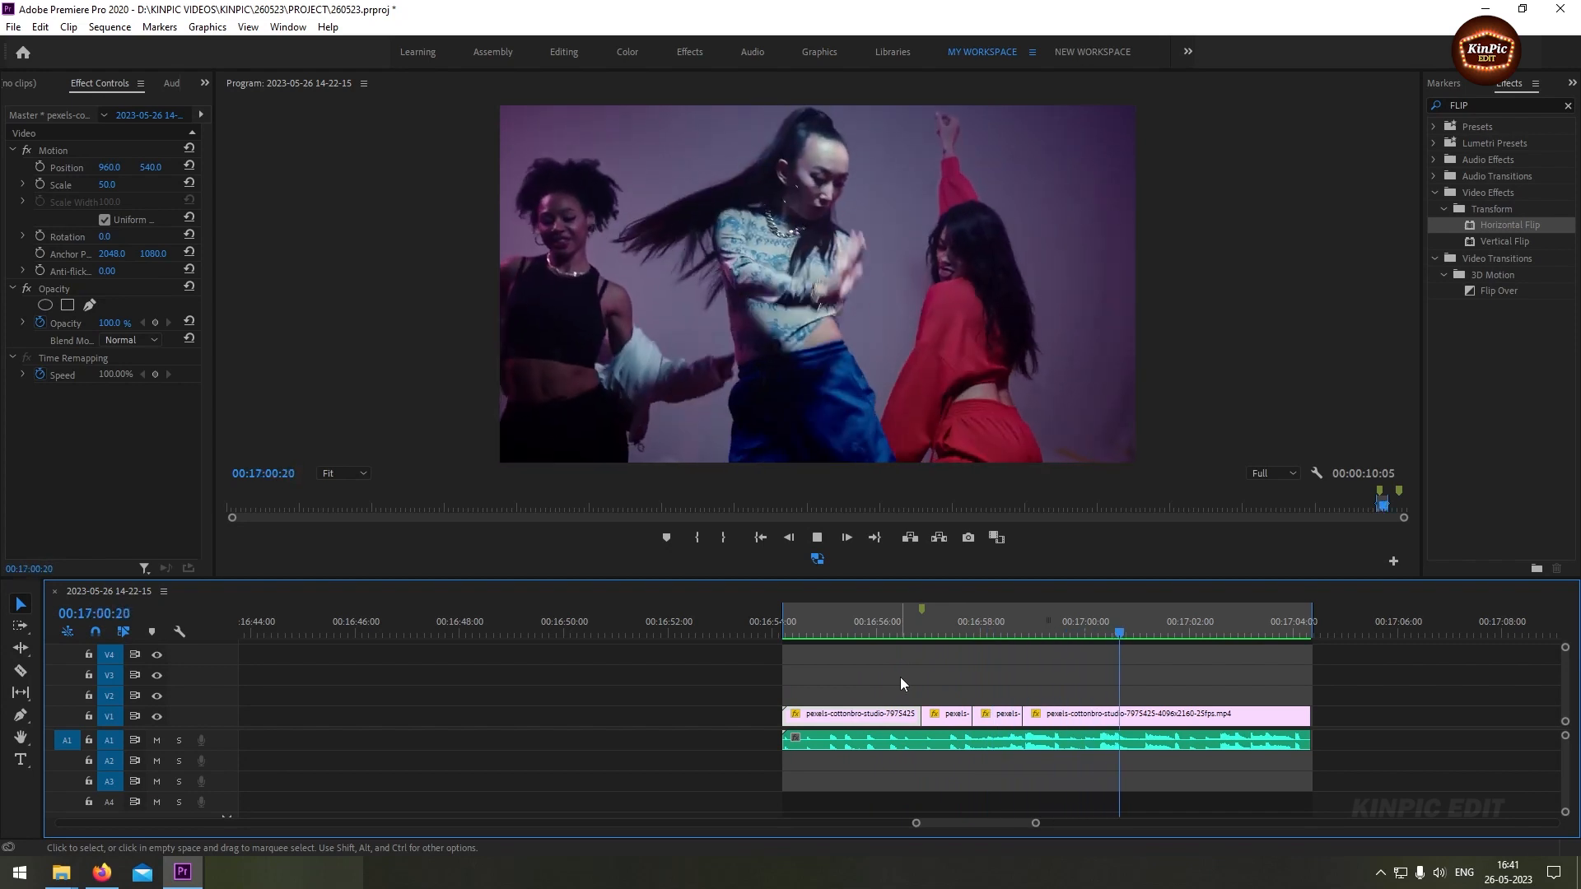
# Step: Play the rendered section back in full screen from about 00:16:55:16 to review the forward and reversed clips
pyautogui.press('space')
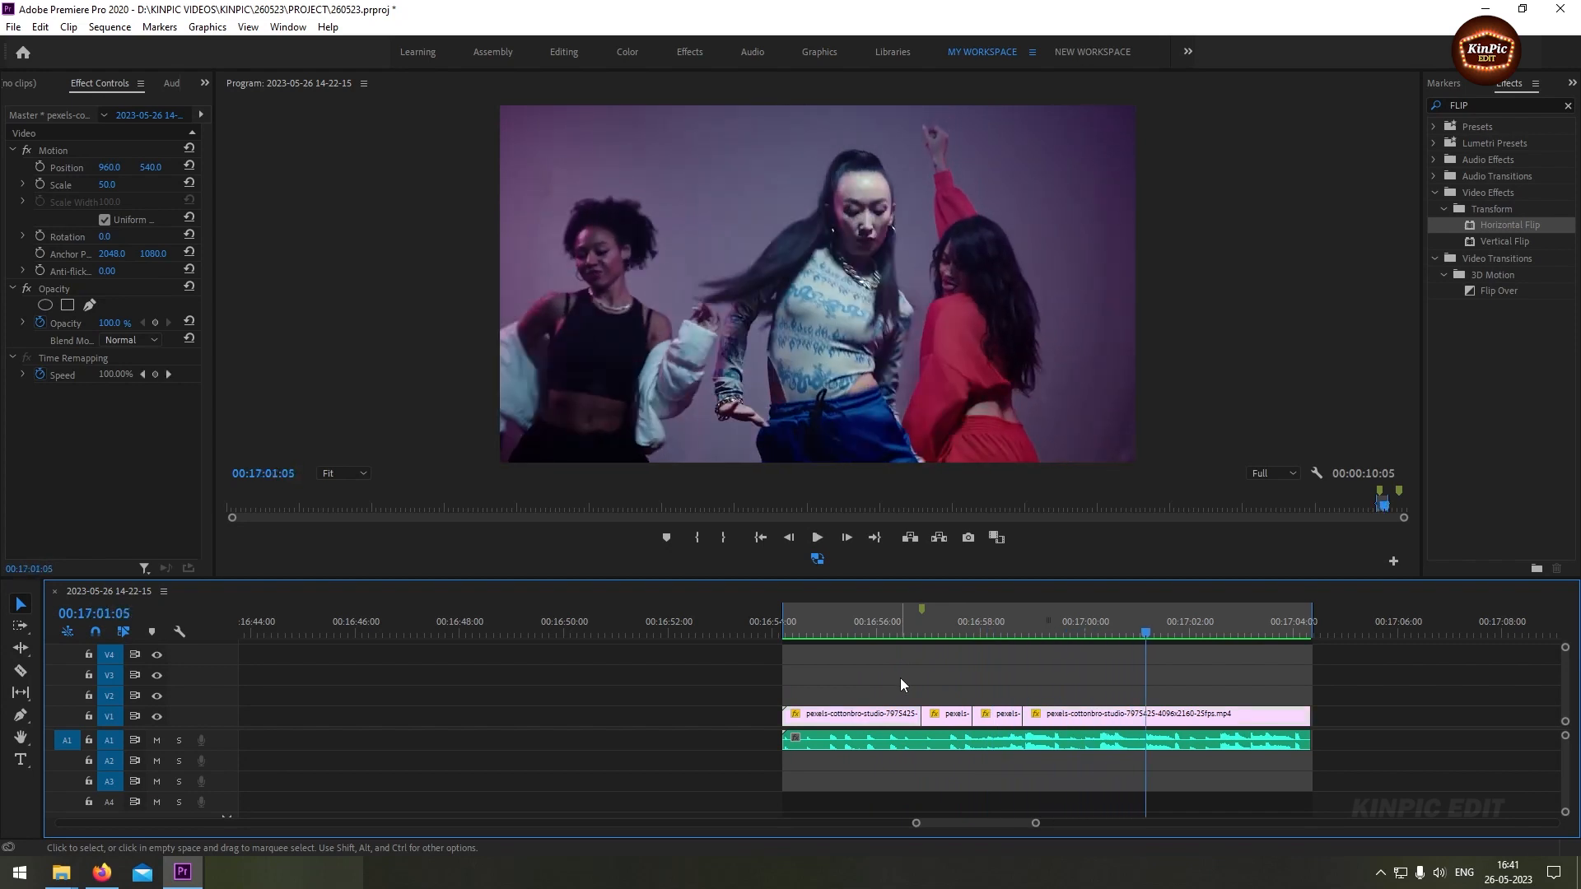
pyautogui.click(851, 642)
pyautogui.click(305, 350)
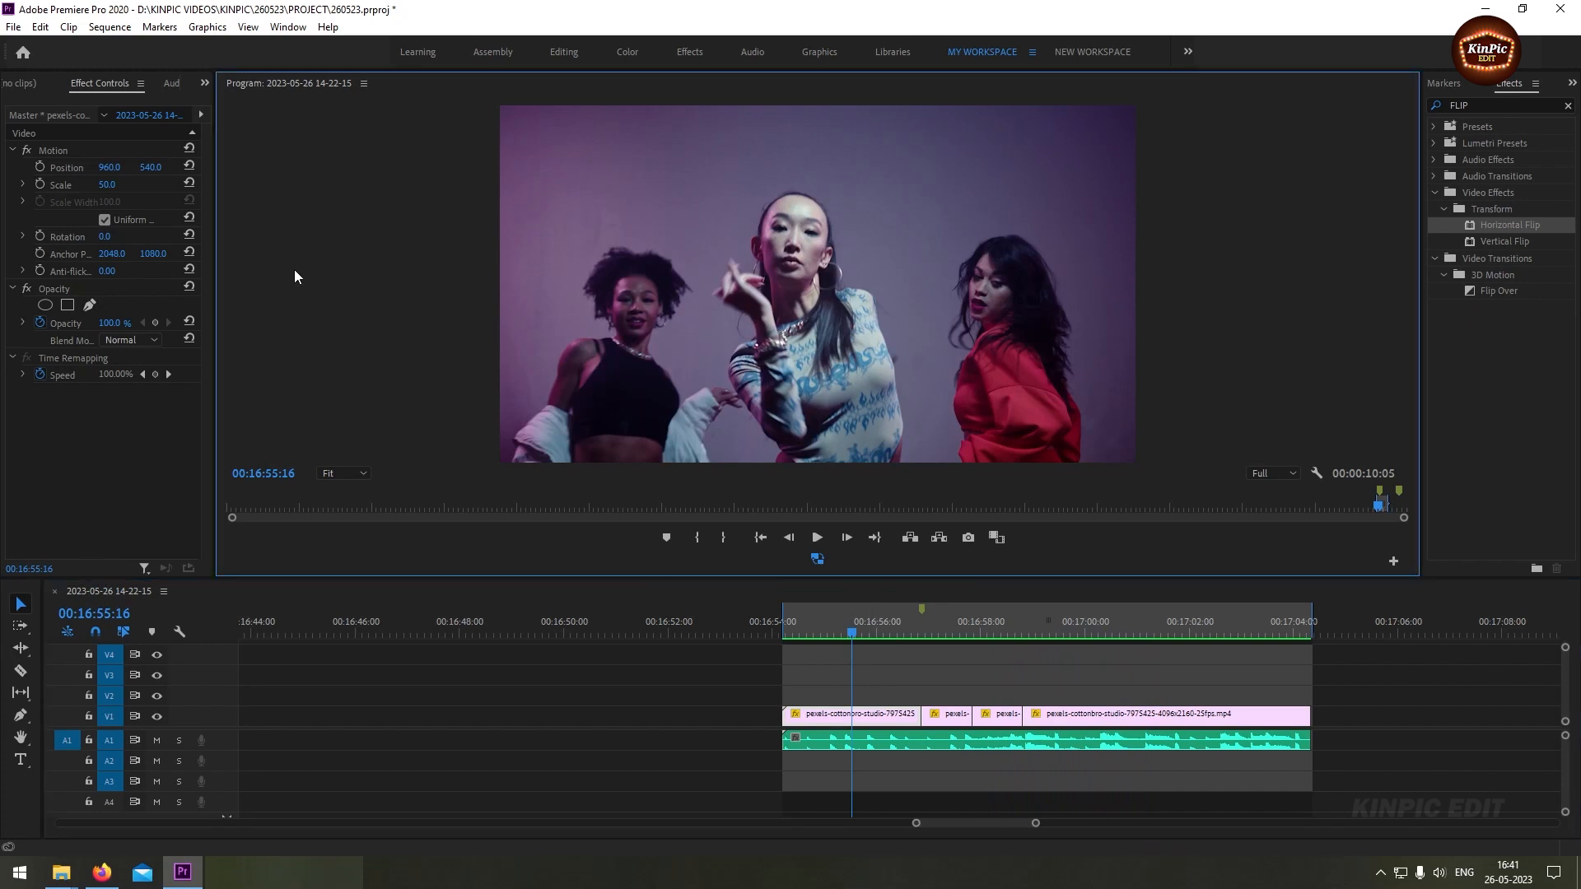
pyautogui.hotkey('ctrl', '`')
pyautogui.press('space')
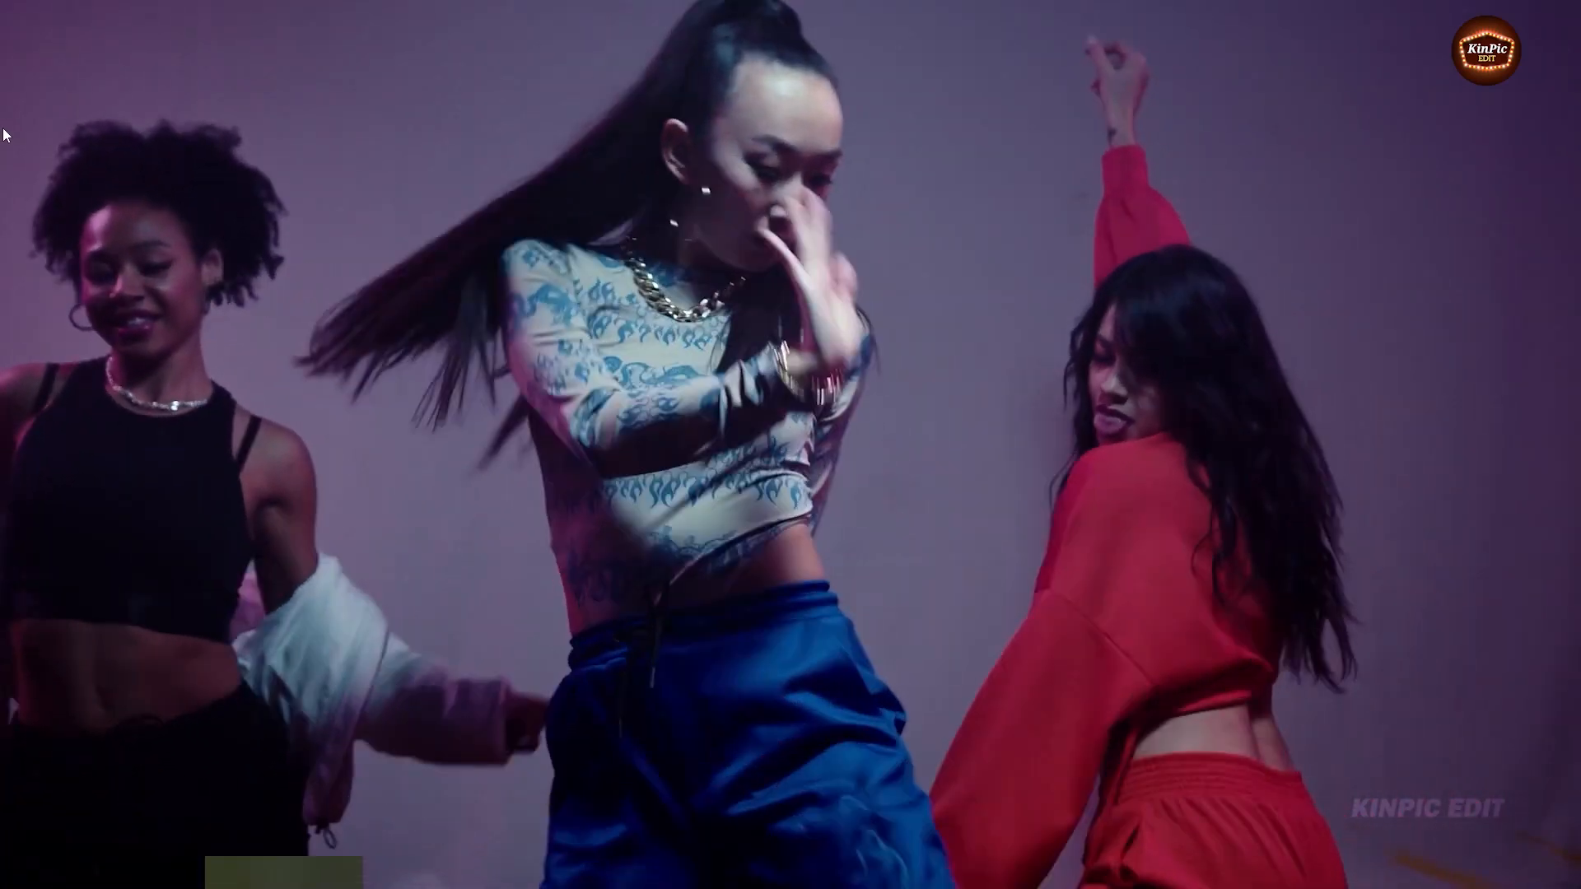
pyautogui.hotkey('ctrl', '`')
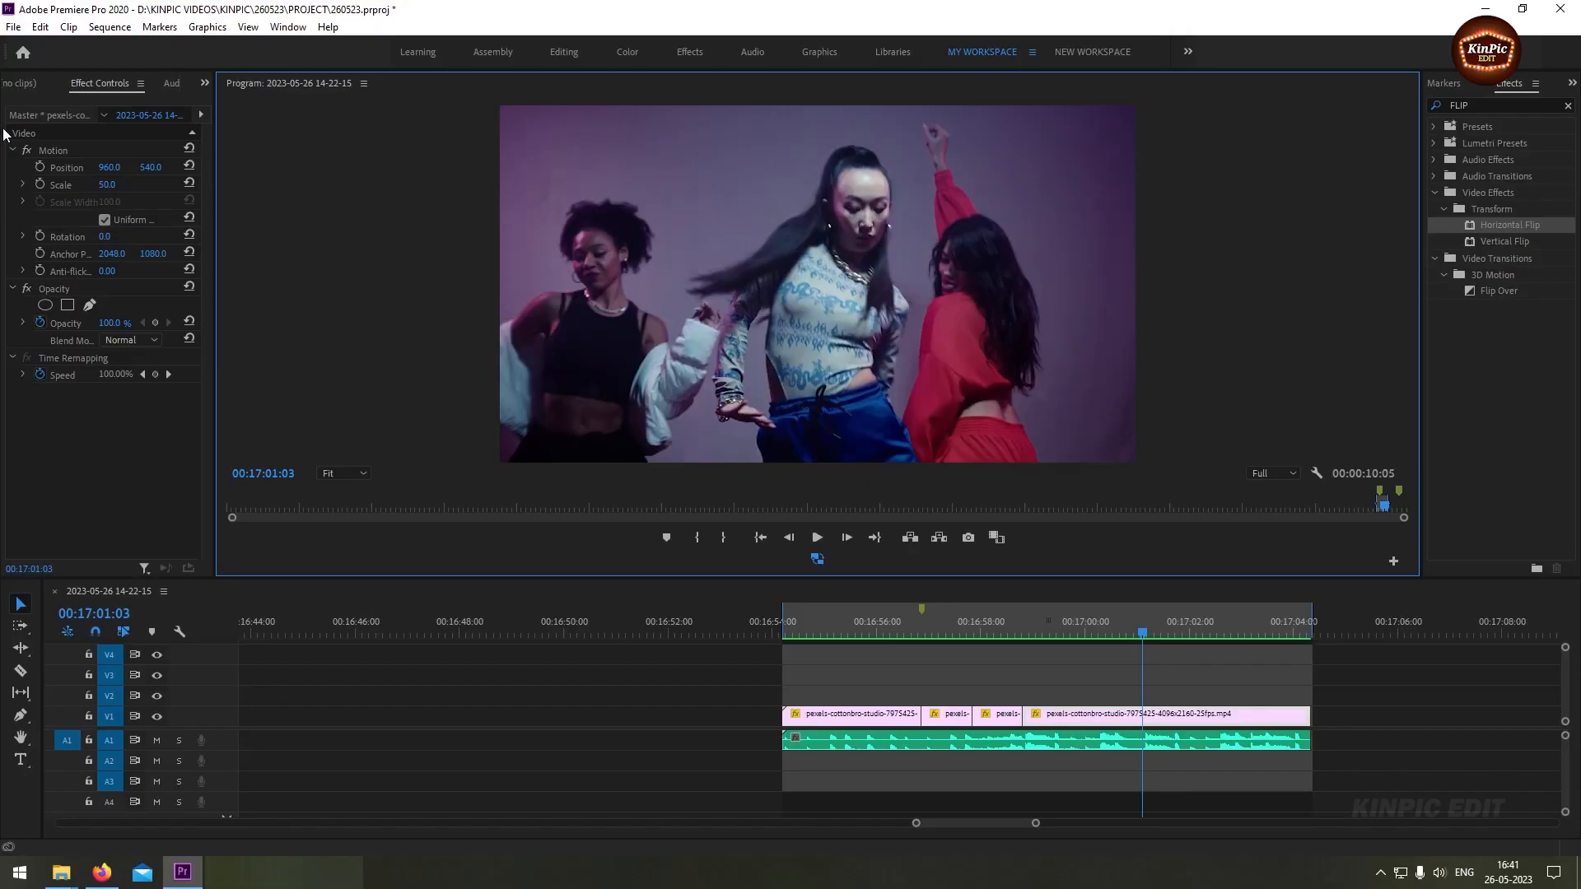
# Step: Toggle the V2 clip of the stacked pair off and on at 00:17:13:28 to compare it with the V1 clip beneath
pyautogui.click(1216, 690)
pyautogui.press('-')
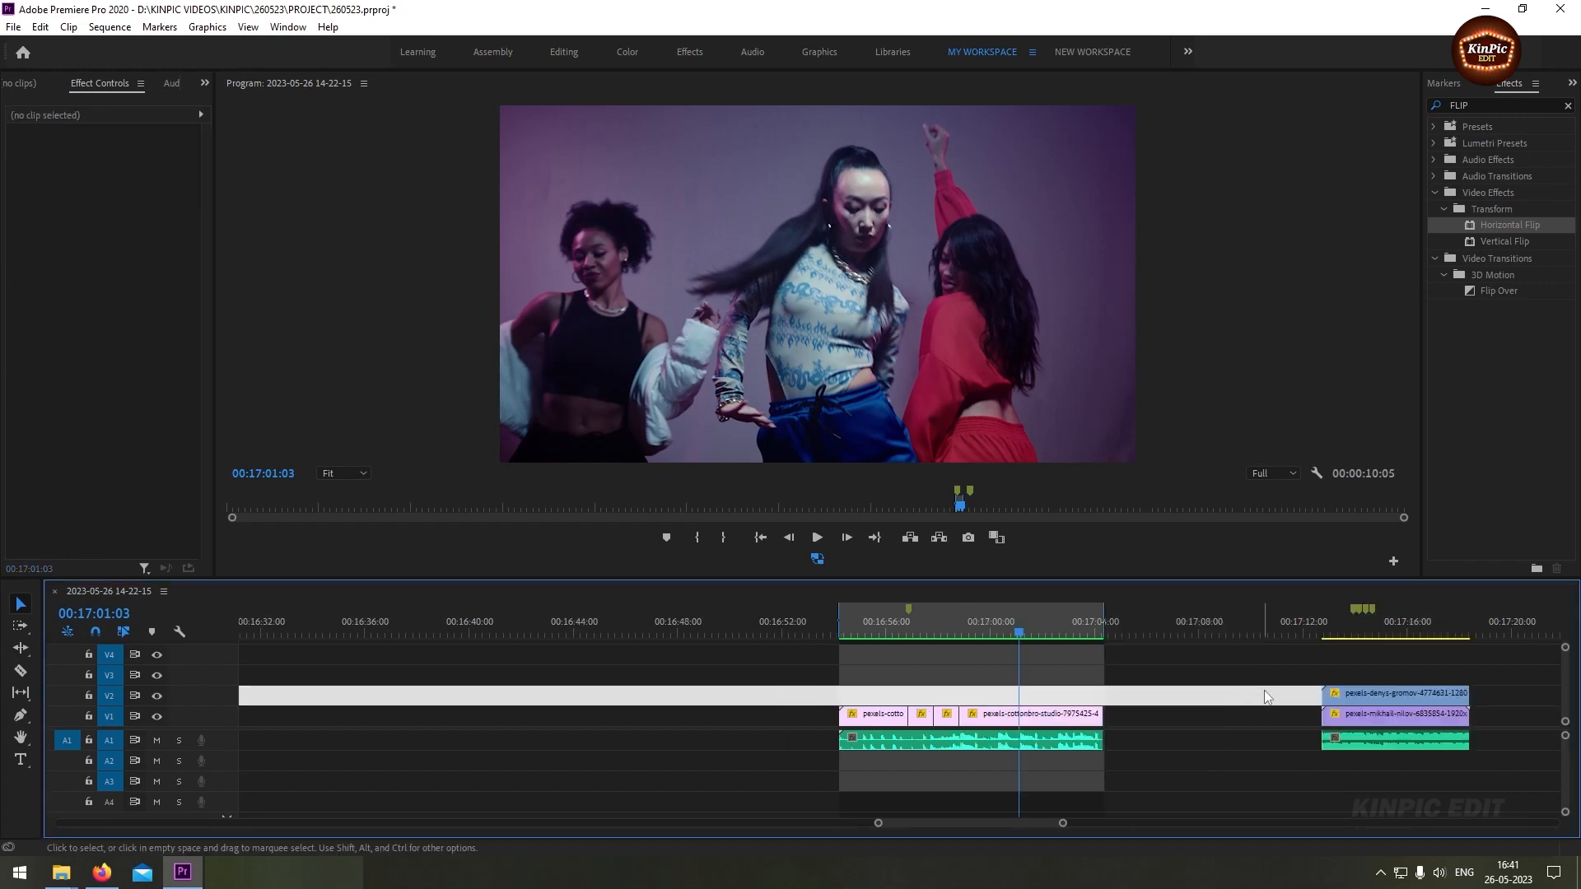
pyautogui.click(1355, 626)
pyautogui.press('=')
pyautogui.press('=')
pyautogui.press('=')
pyautogui.press('=')
pyautogui.press('=')
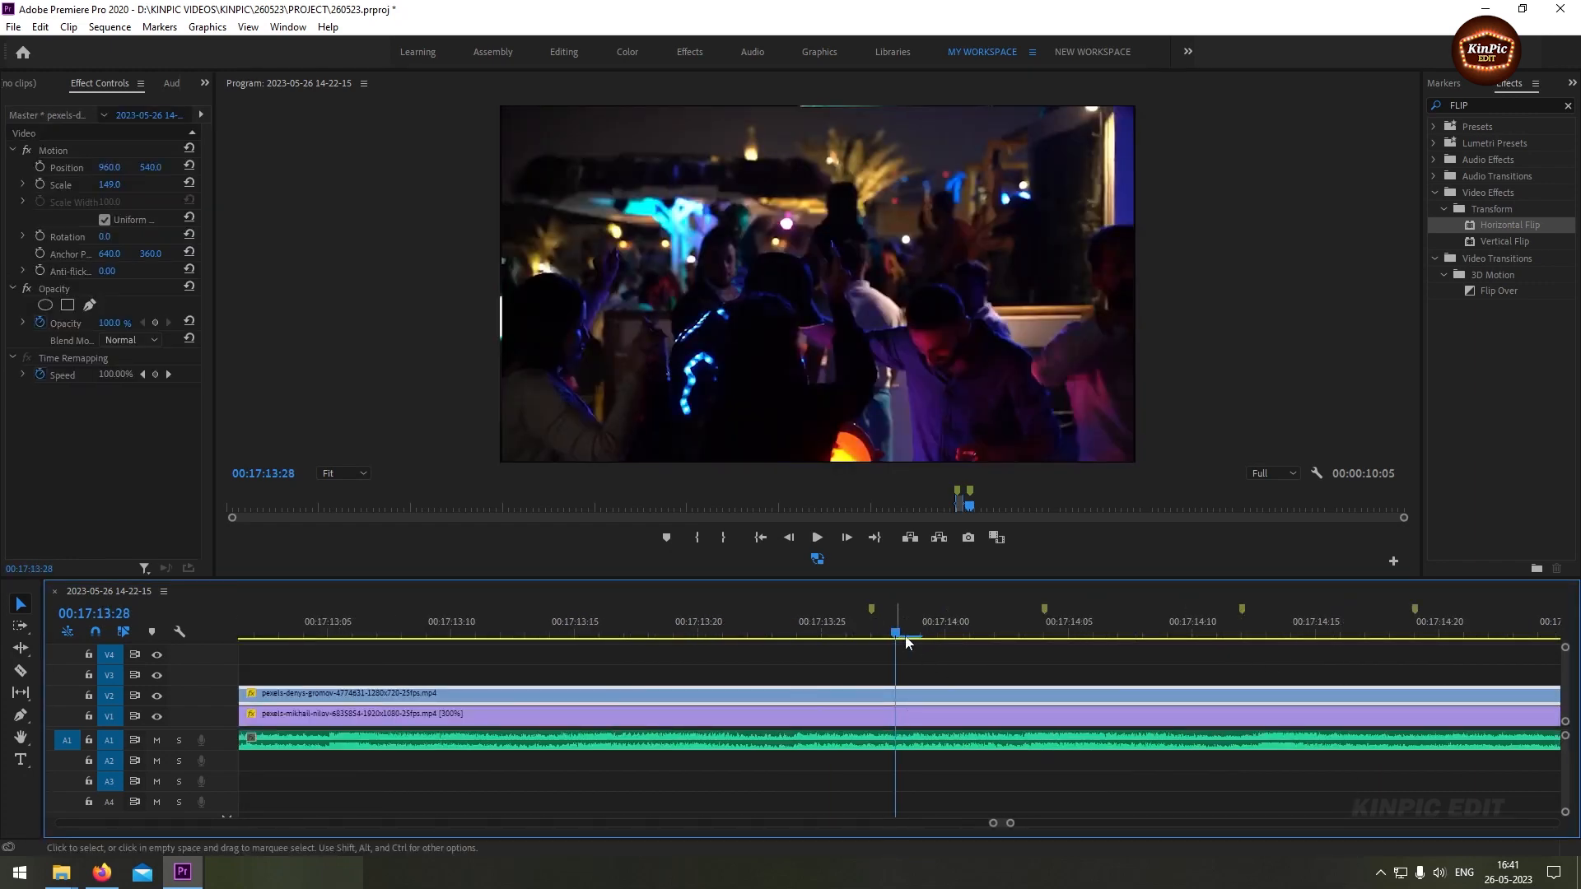
pyautogui.press('-')
pyautogui.press('-')
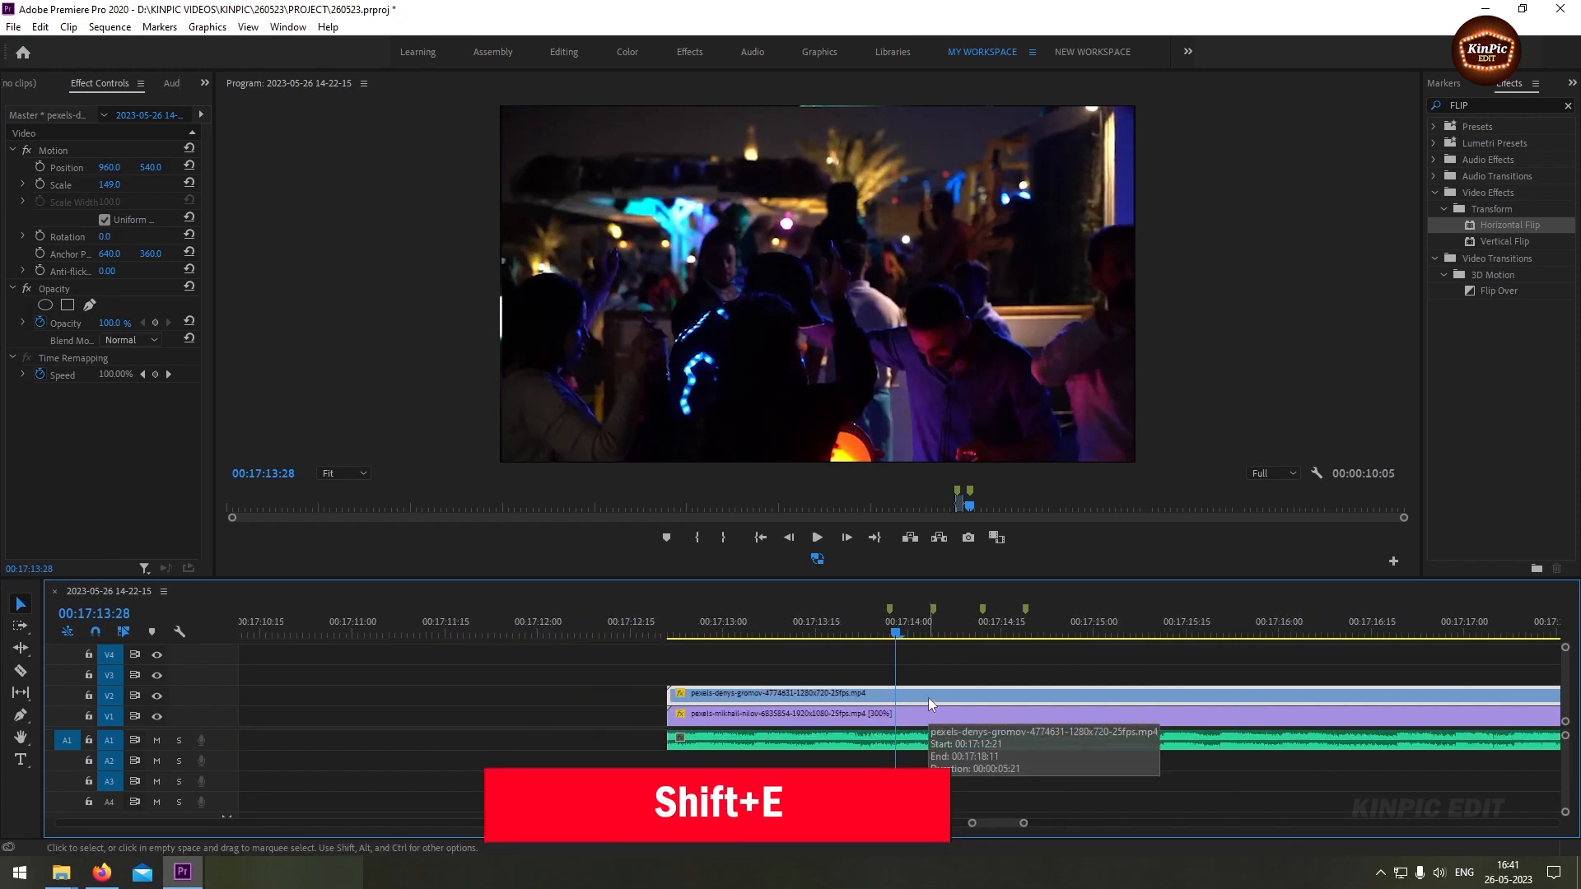
pyautogui.hotkey('shift', 'e')
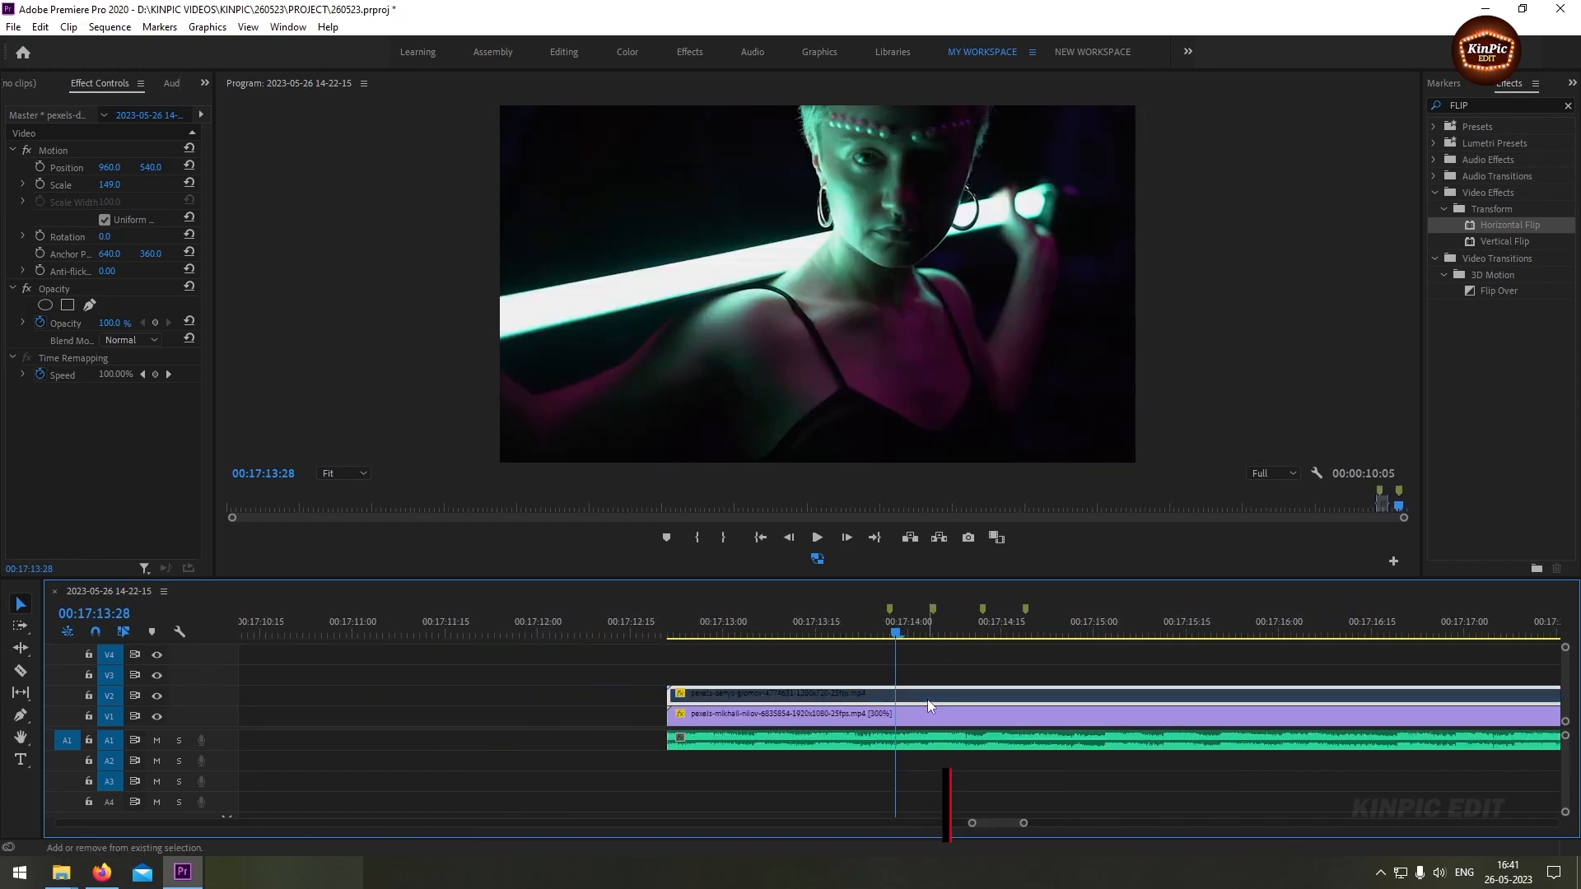
pyautogui.hotkey('shift', 'e')
pyautogui.hotkey('shift', 'e')
pyautogui.hotkey('shift', 'e')
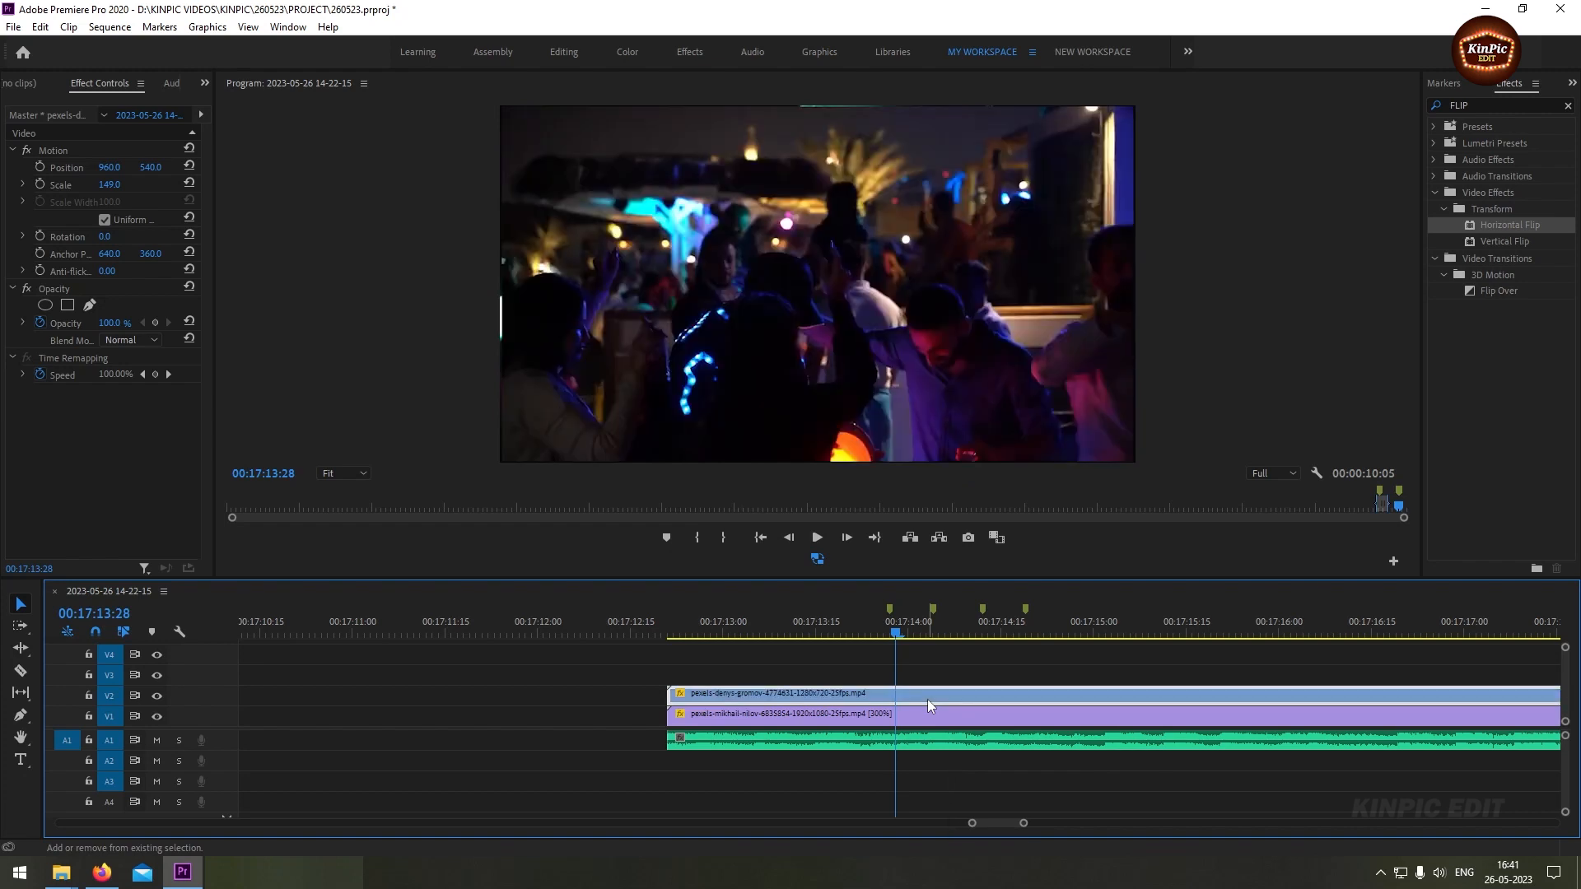
pyautogui.hotkey('shift', 'e')
pyautogui.hotkey('shift', 'e')
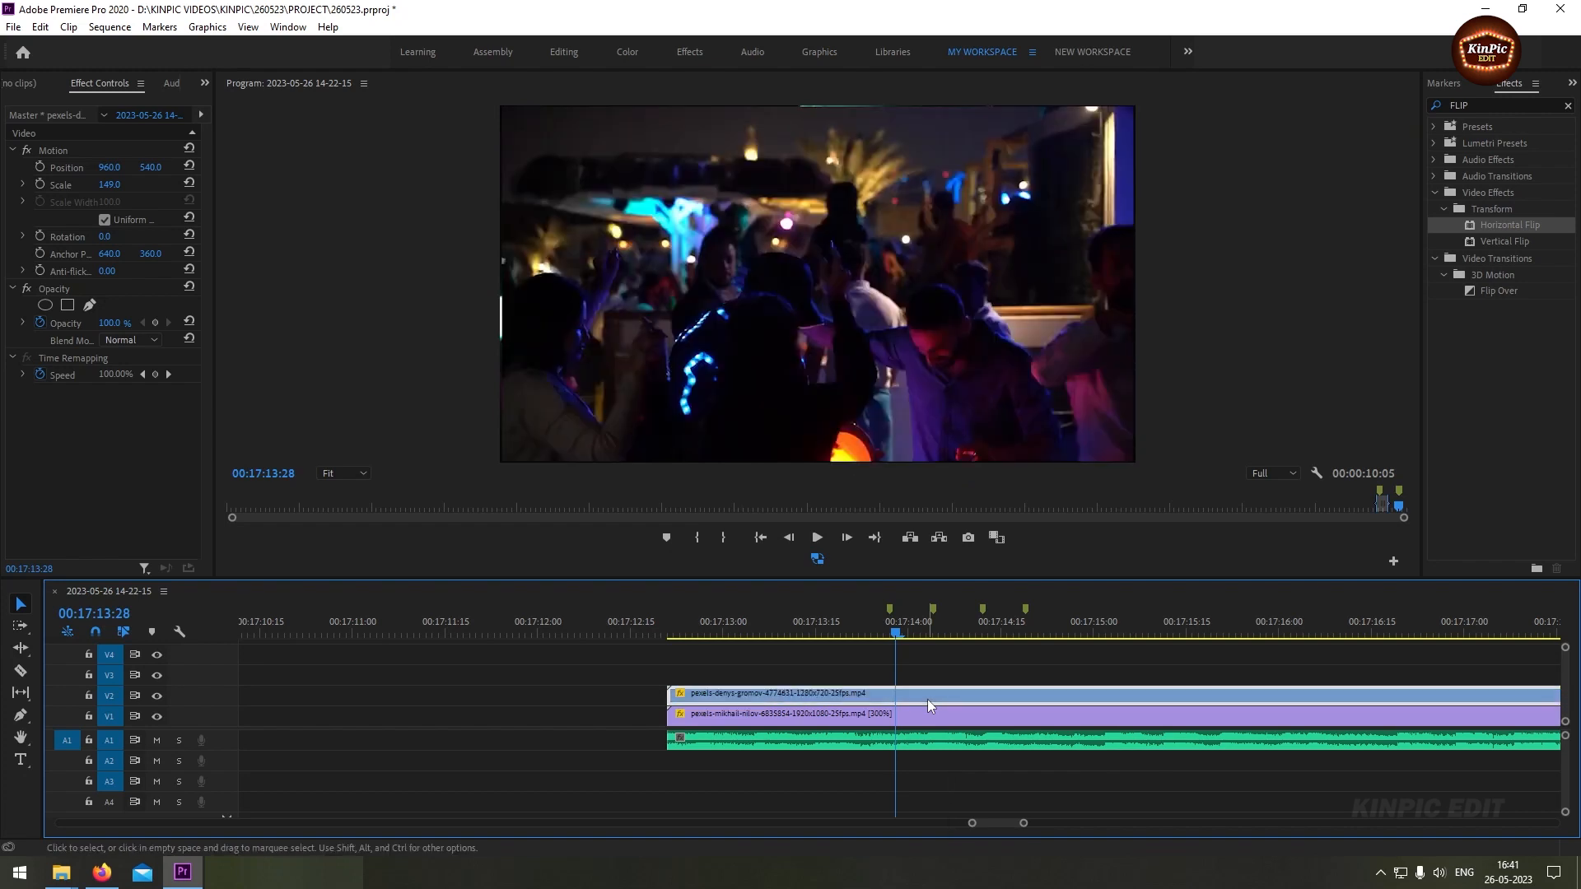
pyautogui.click(931, 680)
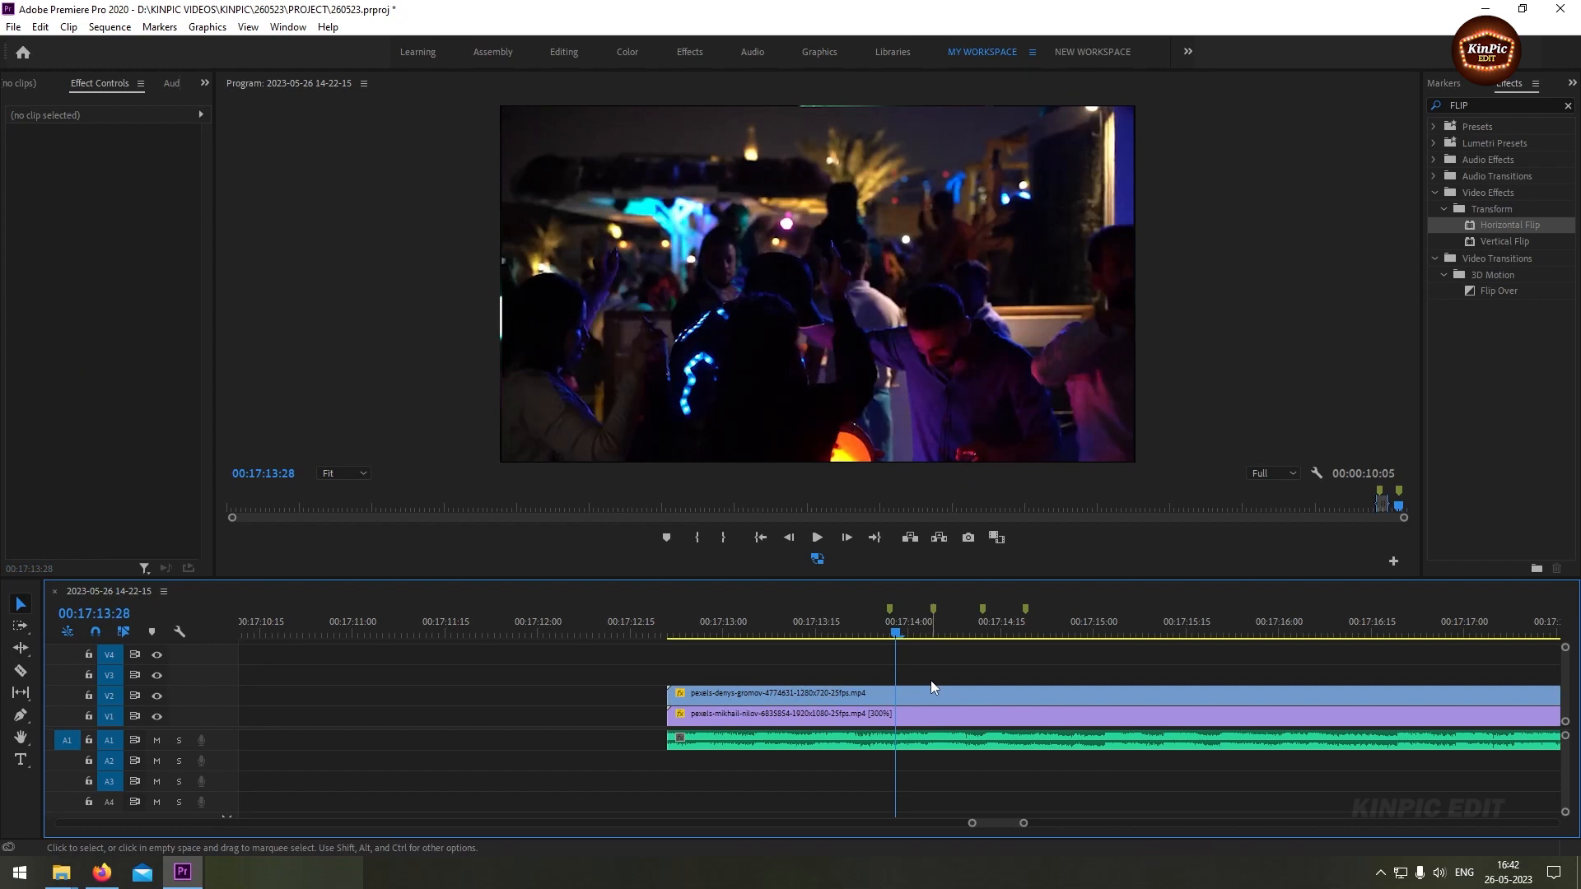
# Step: Cut the V2 clip at 00:17:13:28 and again one frame on at 00:17:13:29
pyautogui.click(884, 635)
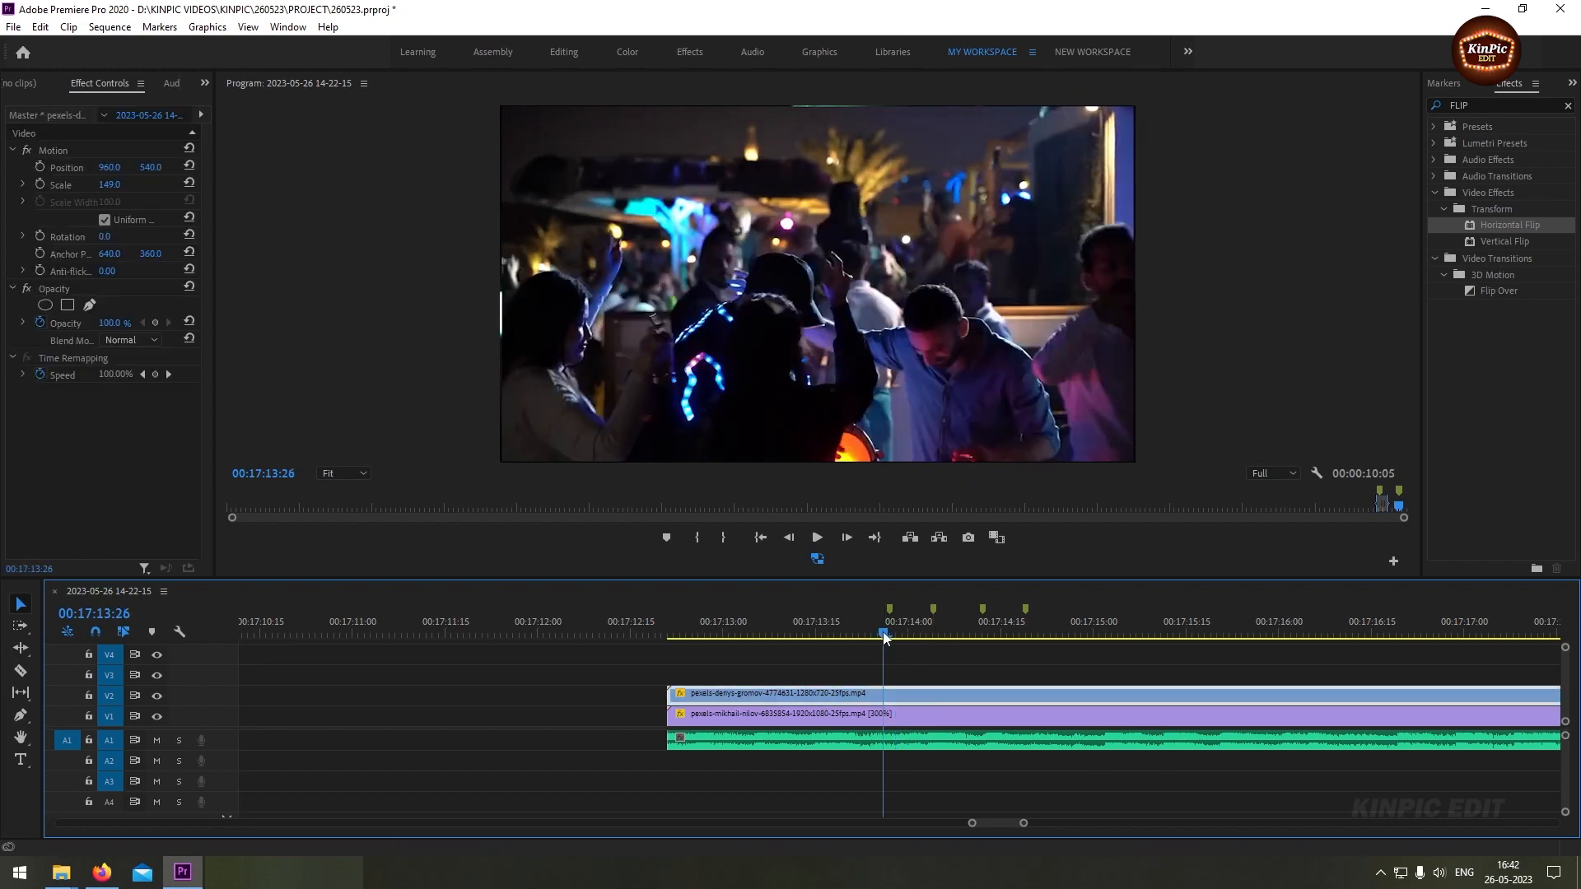
pyautogui.press('Right')
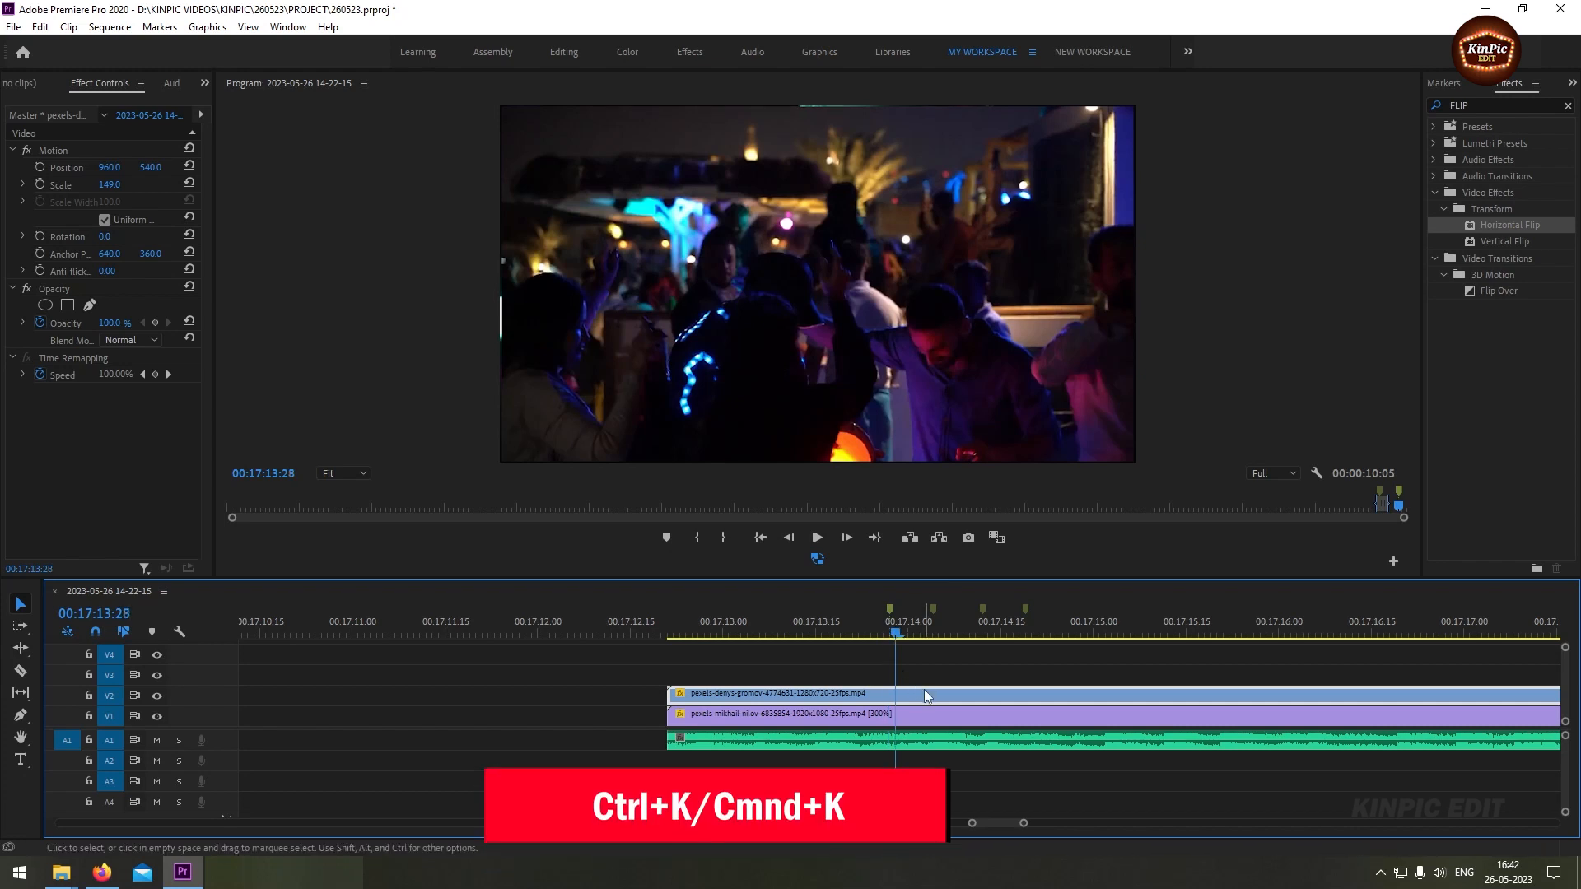
pyautogui.hotkey('ctrl', 'k')
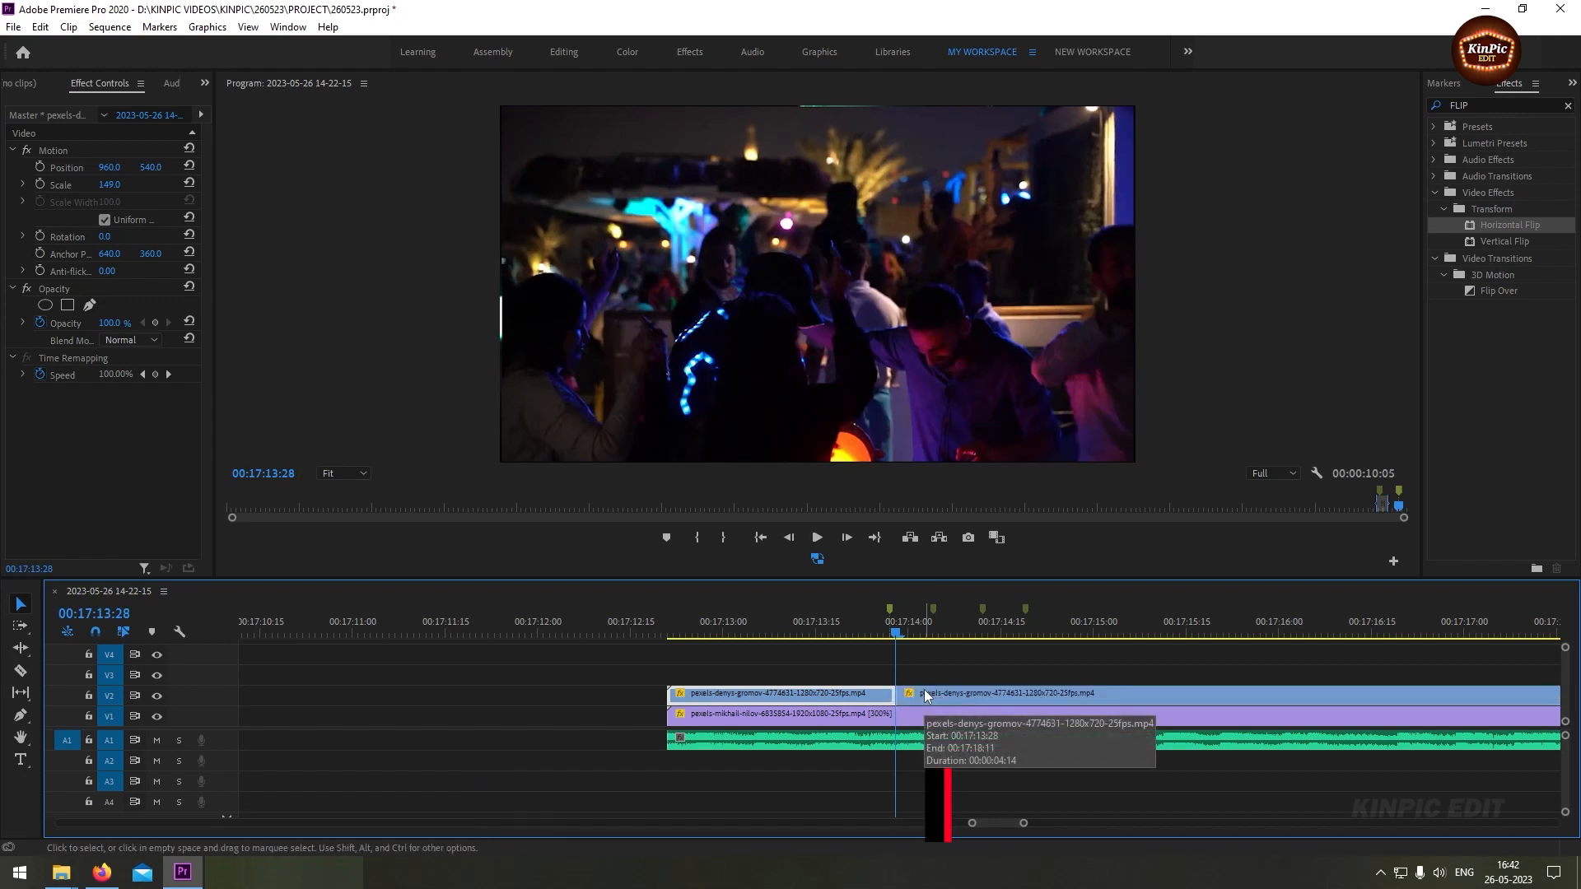
pyautogui.click(926, 696)
pyautogui.press('Right')
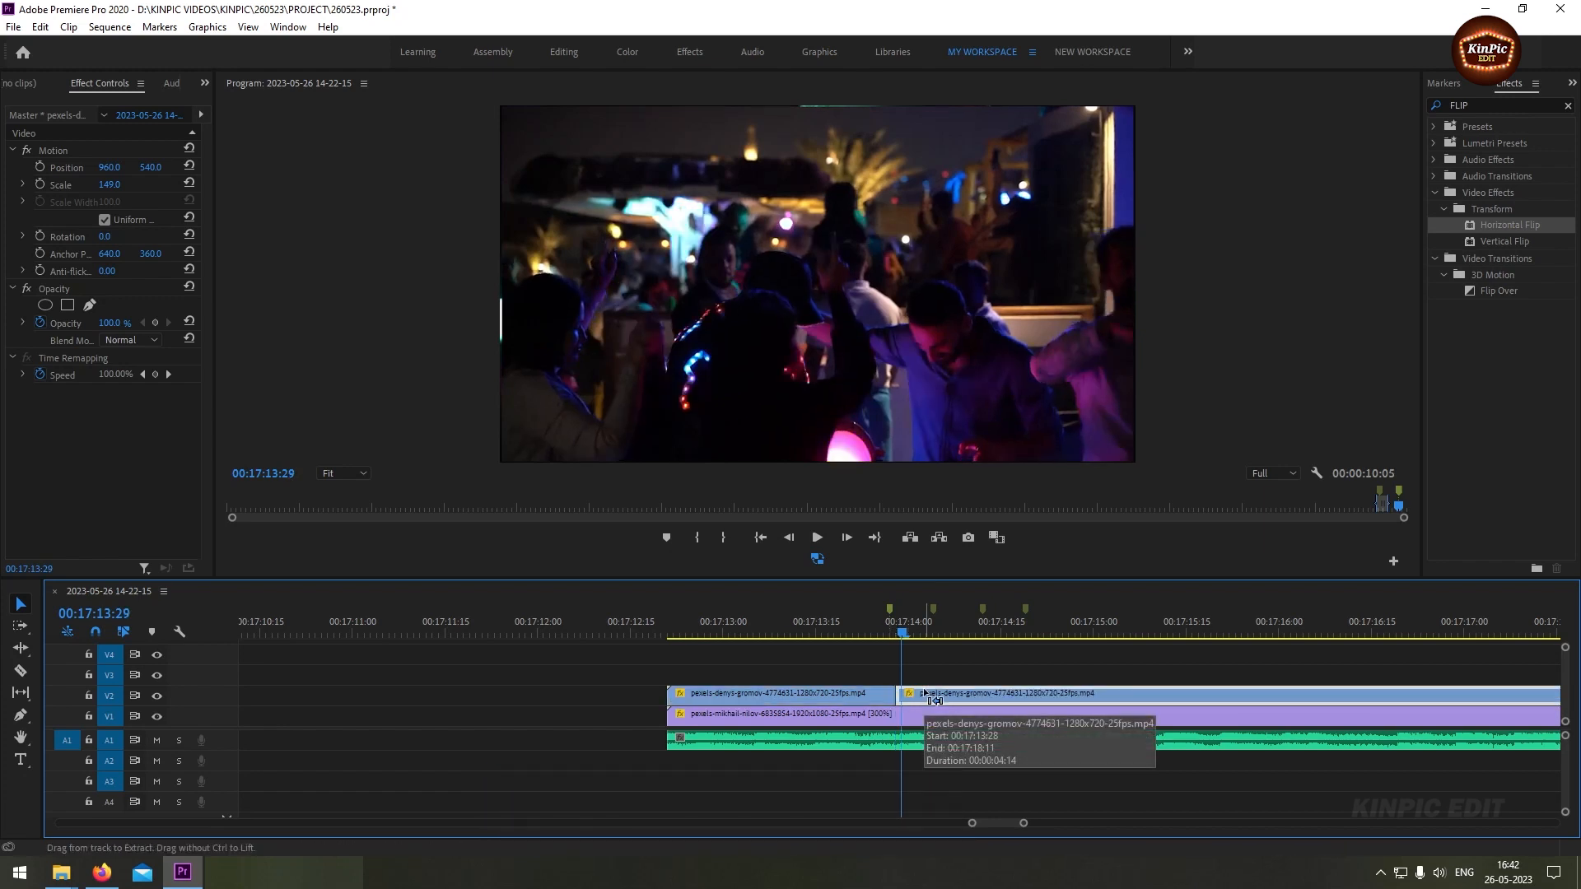
pyautogui.hotkey('ctrl', 'k')
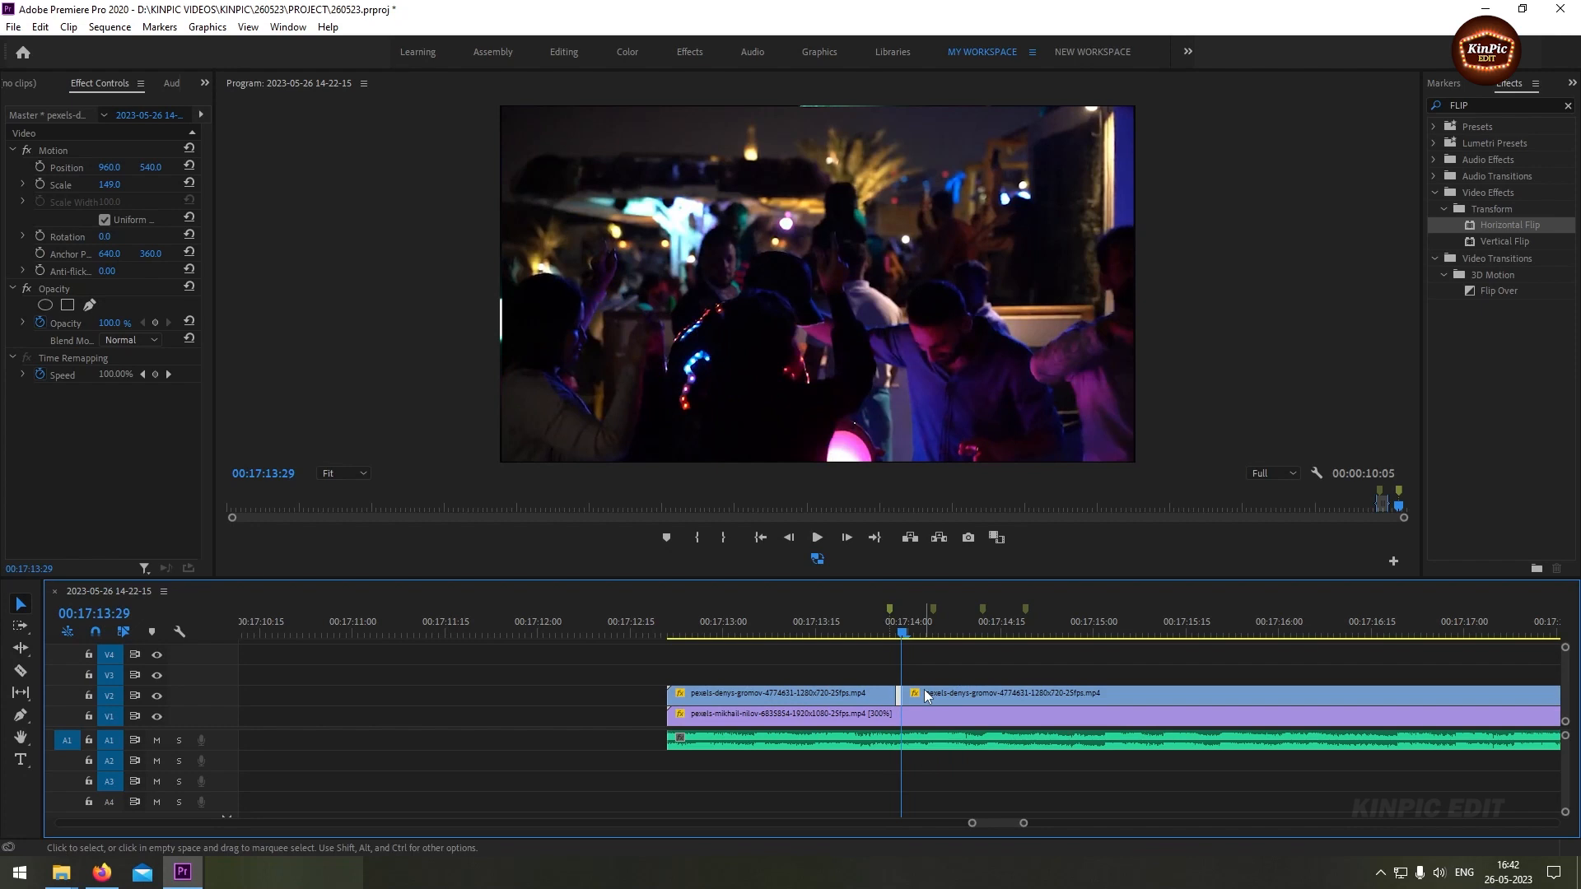
# Step: Continue cutting the V2 clip at every following frame up to the second marker at 00:17:14:04
pyautogui.click(927, 696)
pyautogui.press('Right')
pyautogui.hotkey('ctrl', 'k')
pyautogui.click(926, 694)
pyautogui.press('Right')
pyautogui.hotkey('ctrl', 'k')
pyautogui.click(925, 694)
pyautogui.press('Right')
pyautogui.hotkey('ctrl', 'k')
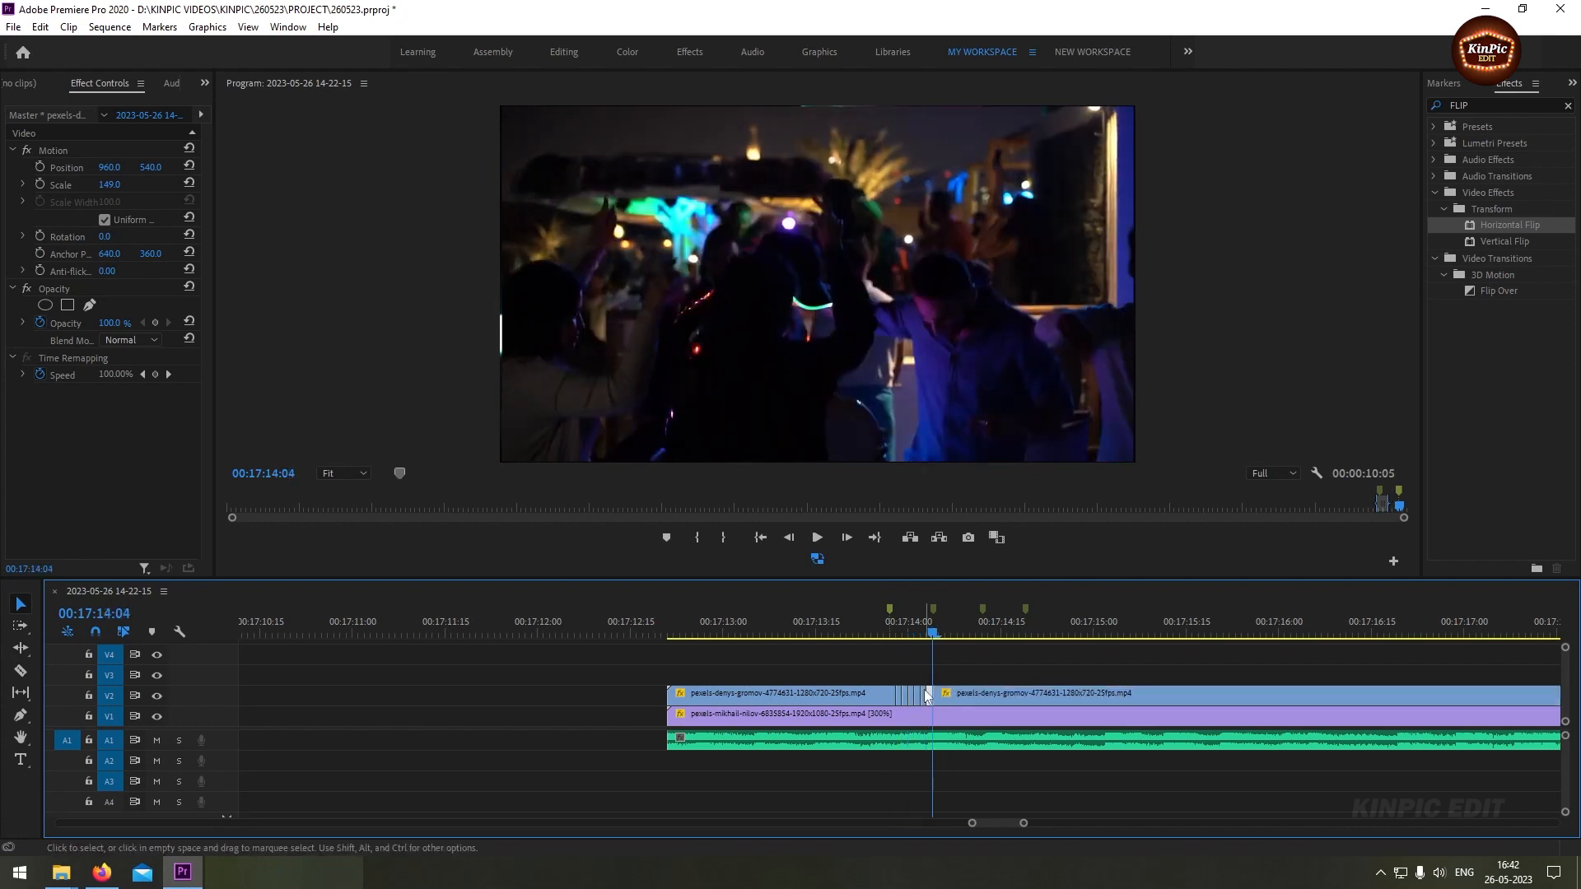
# Step: Cut the V2 clip at 00:17:14:13, one frame past the third beat marker
pyautogui.click(927, 696)
pyautogui.press('=')
pyautogui.hotkey('shift', 'm')
pyautogui.press('Right')
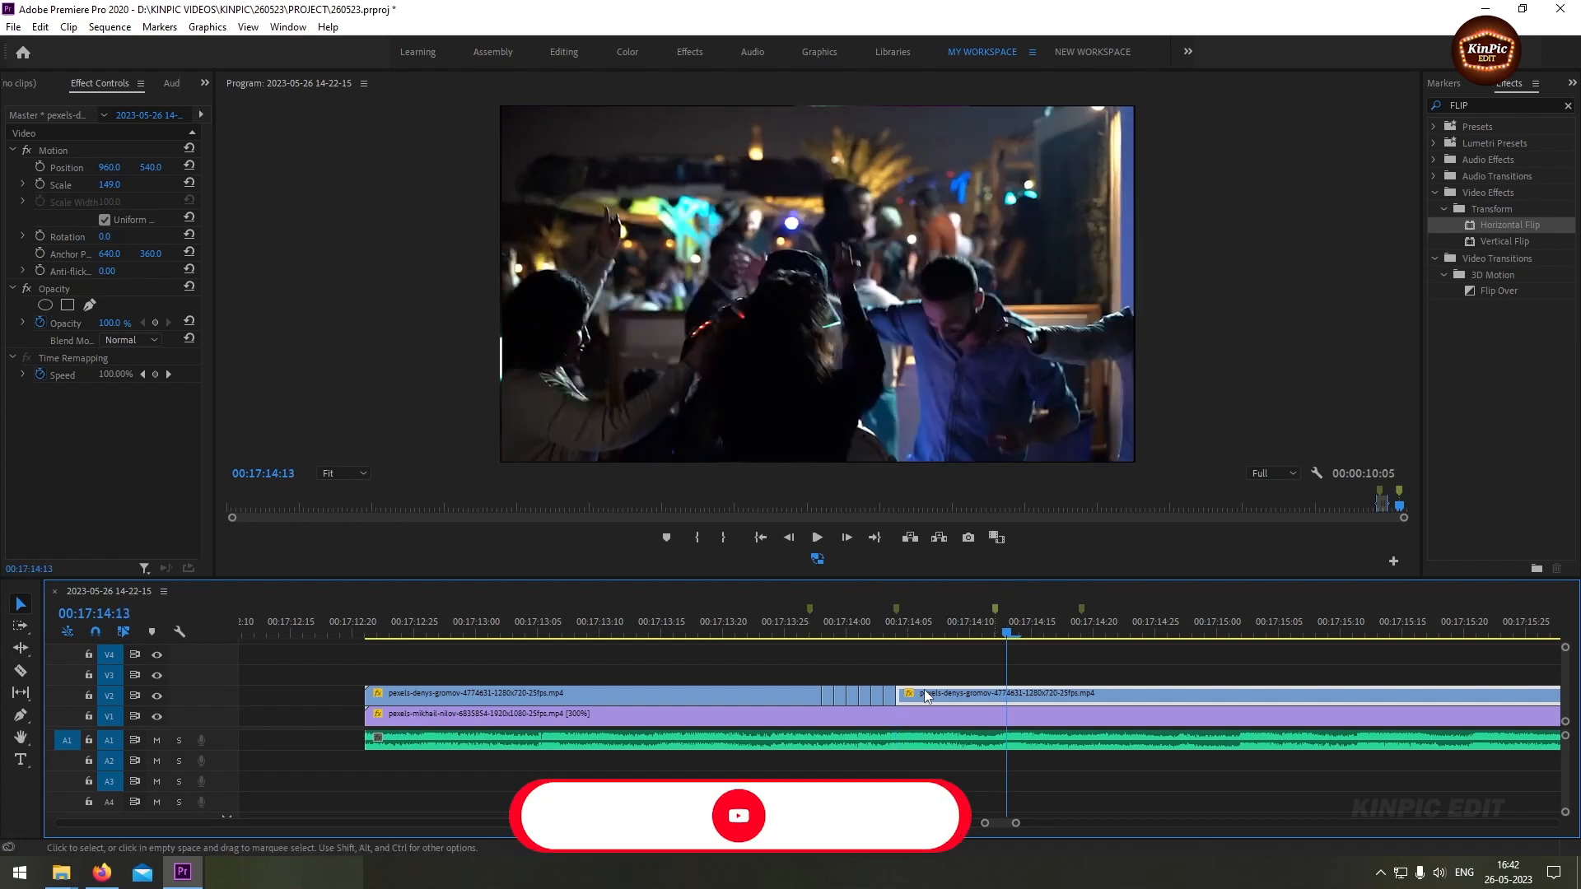
pyautogui.hotkey('ctrl', 'k')
pyautogui.press('Right')
pyautogui.press('=')
pyautogui.click(929, 697)
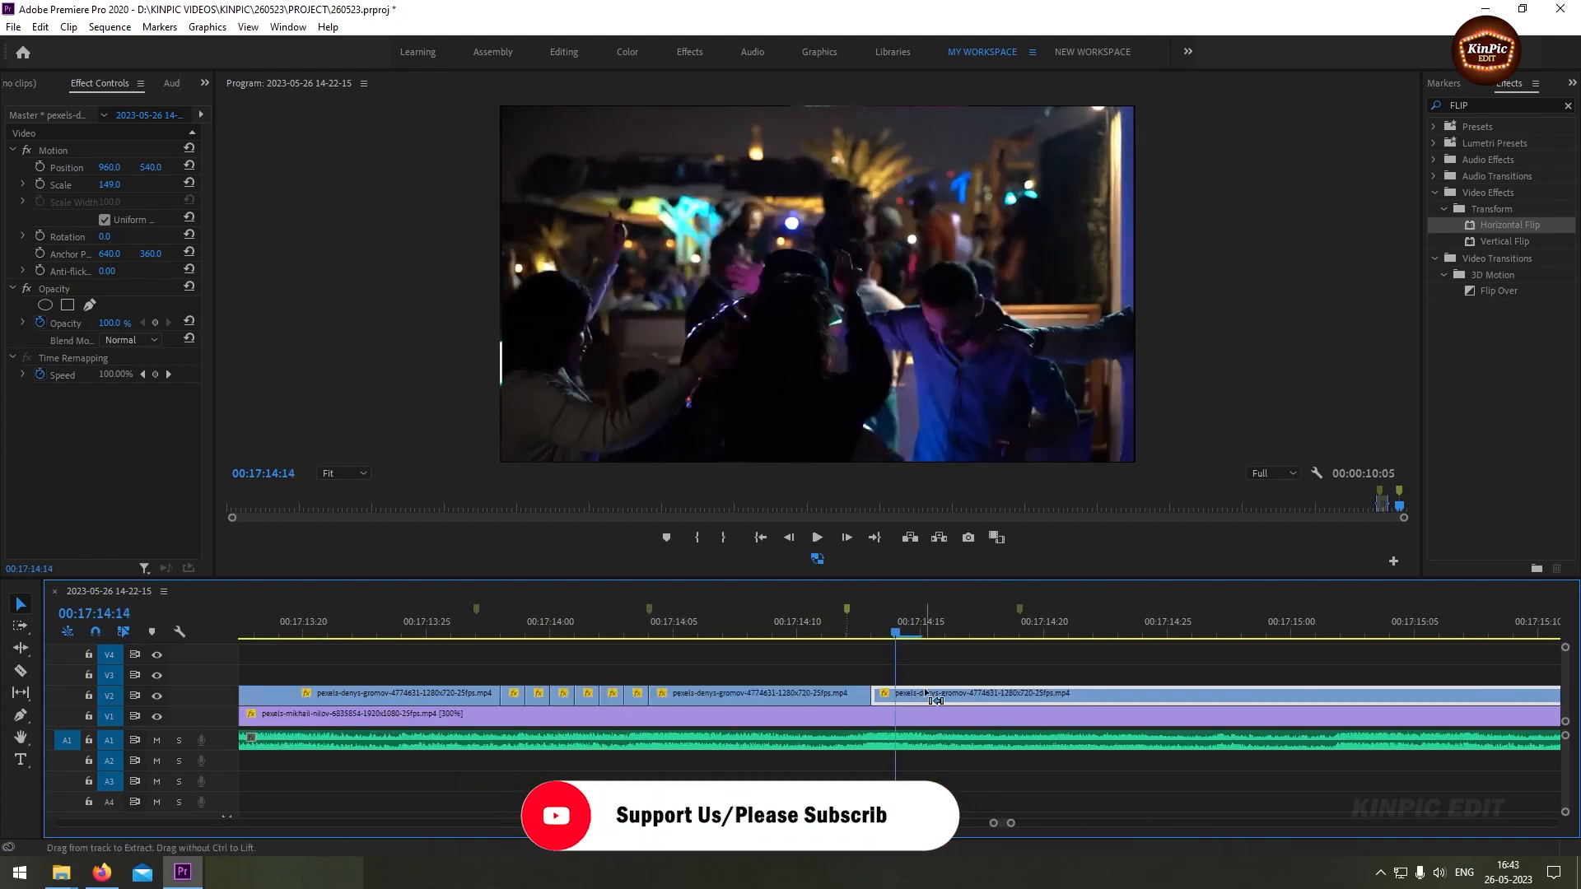
# Step: Continue cutting the V2 clip at every frame from 00:17:14:14 through 00:17:14:20, just past the fourth marker
pyautogui.press('-')
pyautogui.press('=')
pyautogui.press('Right')
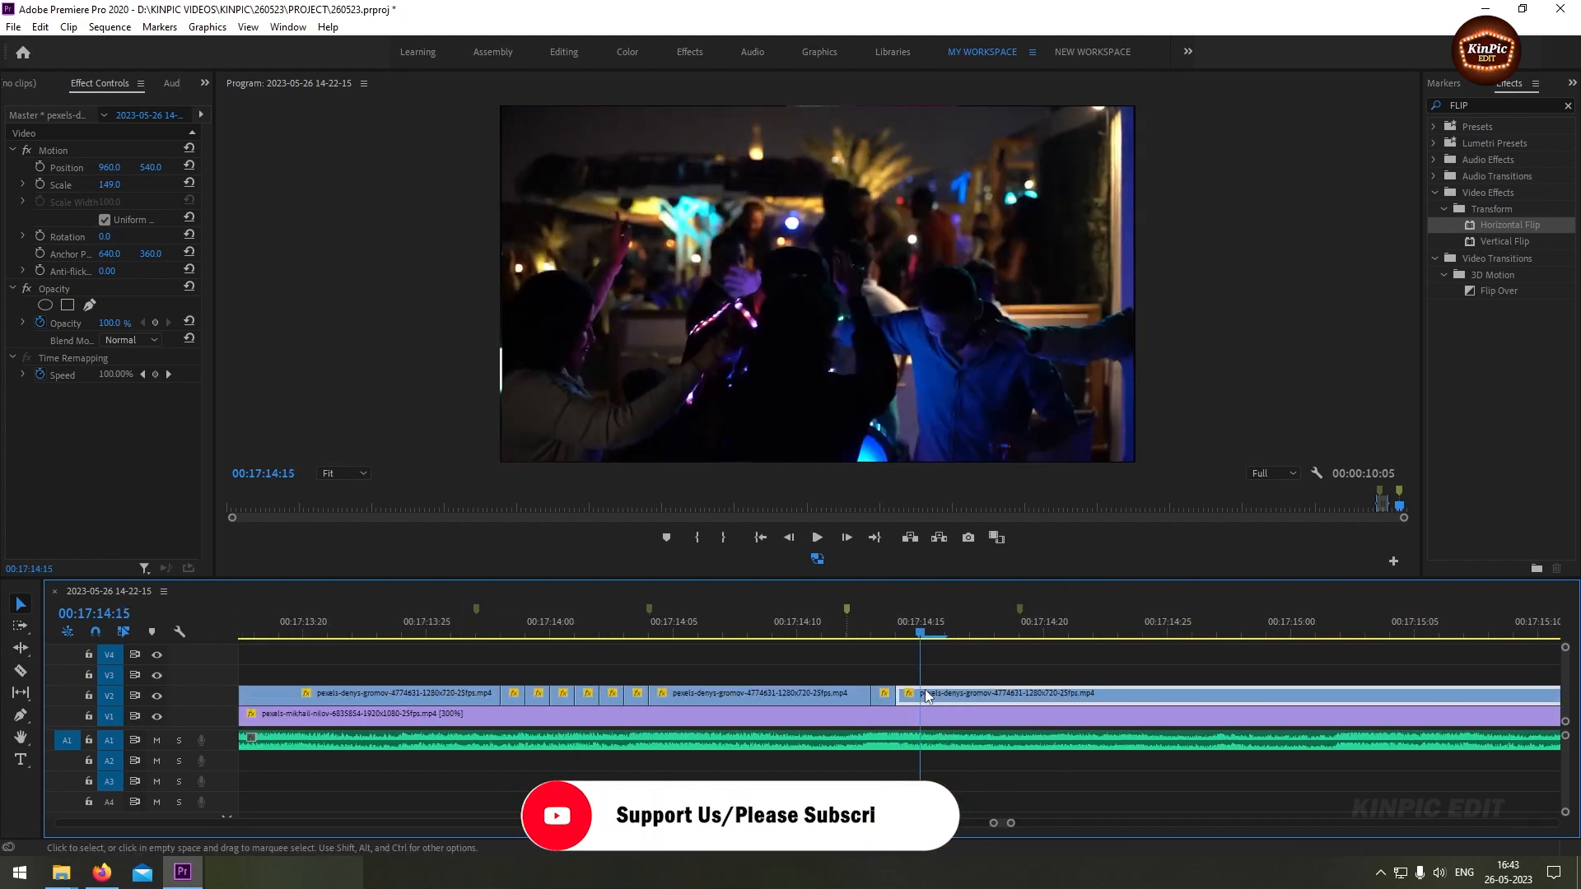
pyautogui.hotkey('ctrl', 'k')
pyautogui.press('Right')
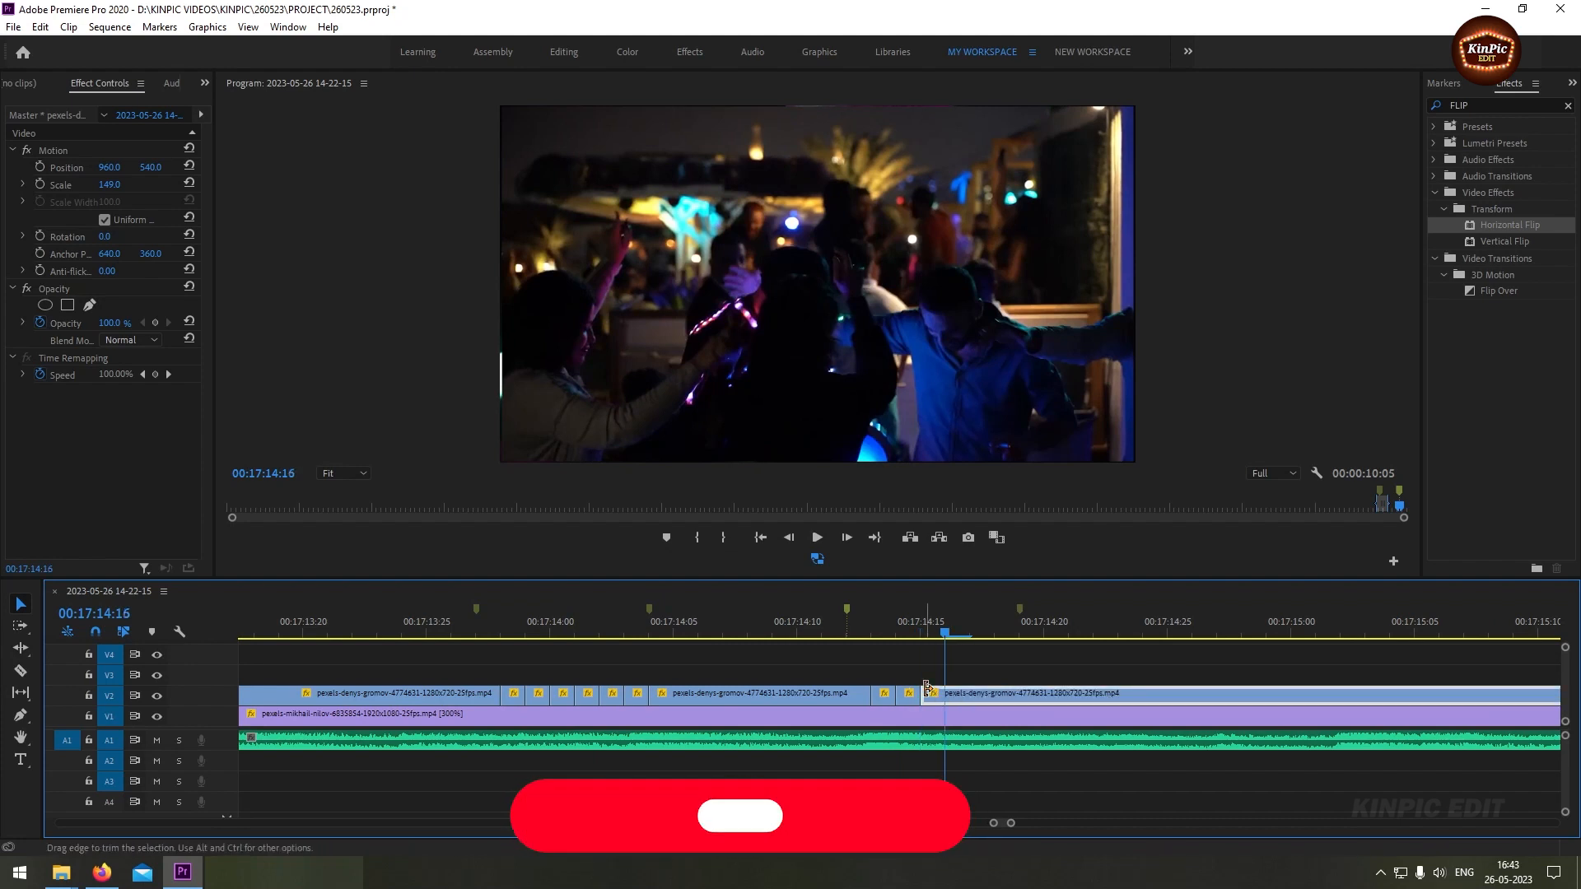
pyautogui.hotkey('ctrl', 'k')
pyautogui.press('Right')
pyautogui.hotkey('ctrl', 'k')
pyautogui.press('Right')
pyautogui.hotkey('ctrl', 'k')
pyautogui.press('Right')
pyautogui.hotkey('ctrl', 'k')
pyautogui.press('Right')
pyautogui.press('-')
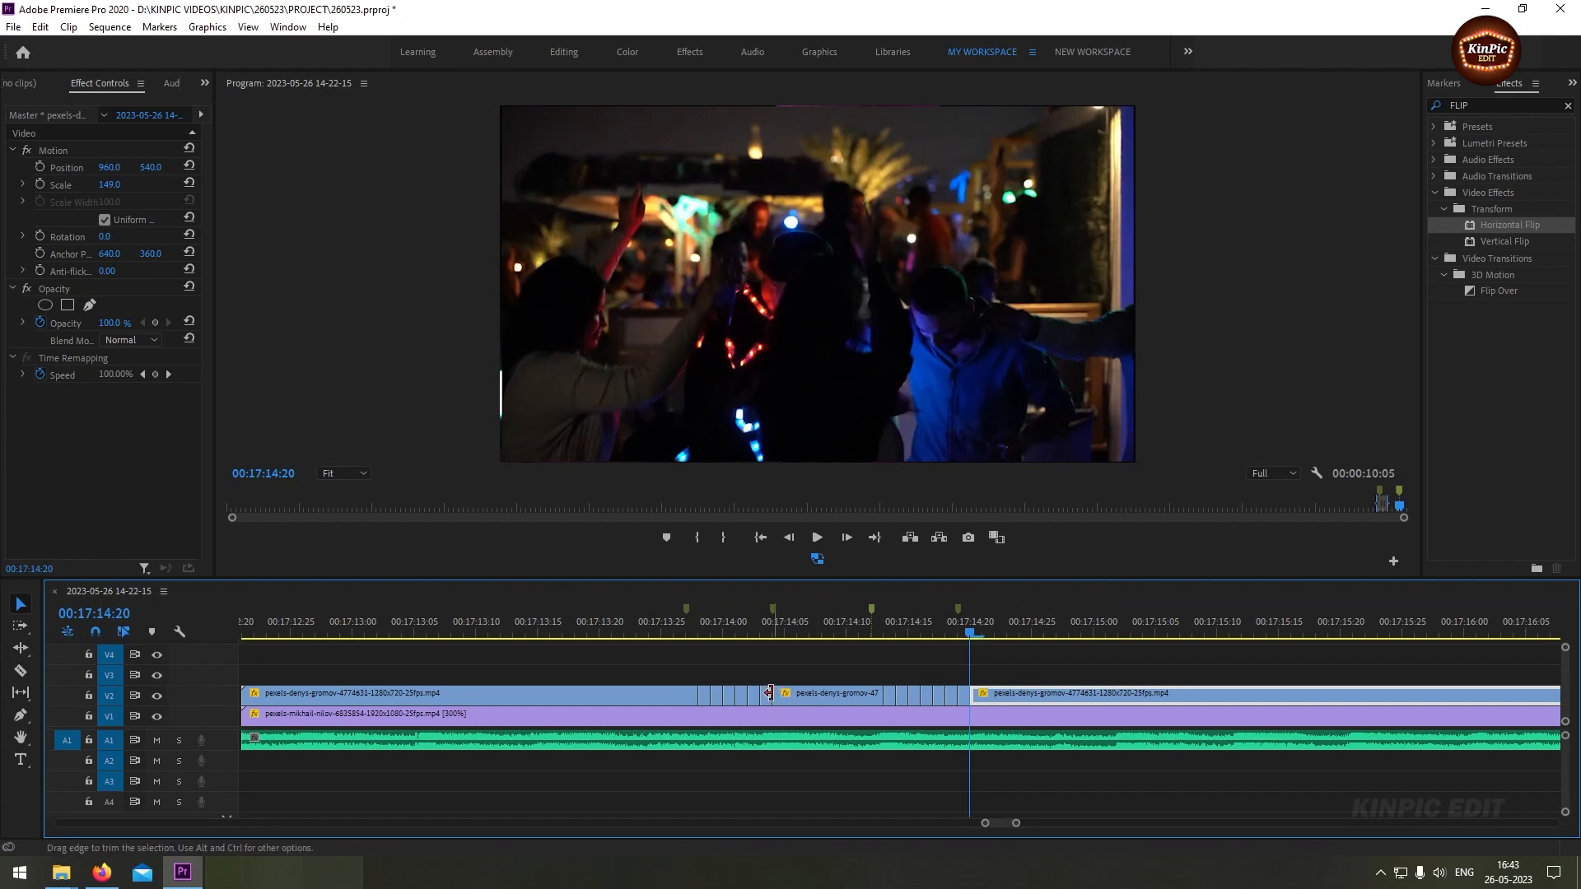
# Step: Add a cut to the V2 clip at the first beat marker, 00:17:13:27
pyautogui.click(704, 626)
pyautogui.click(671, 634)
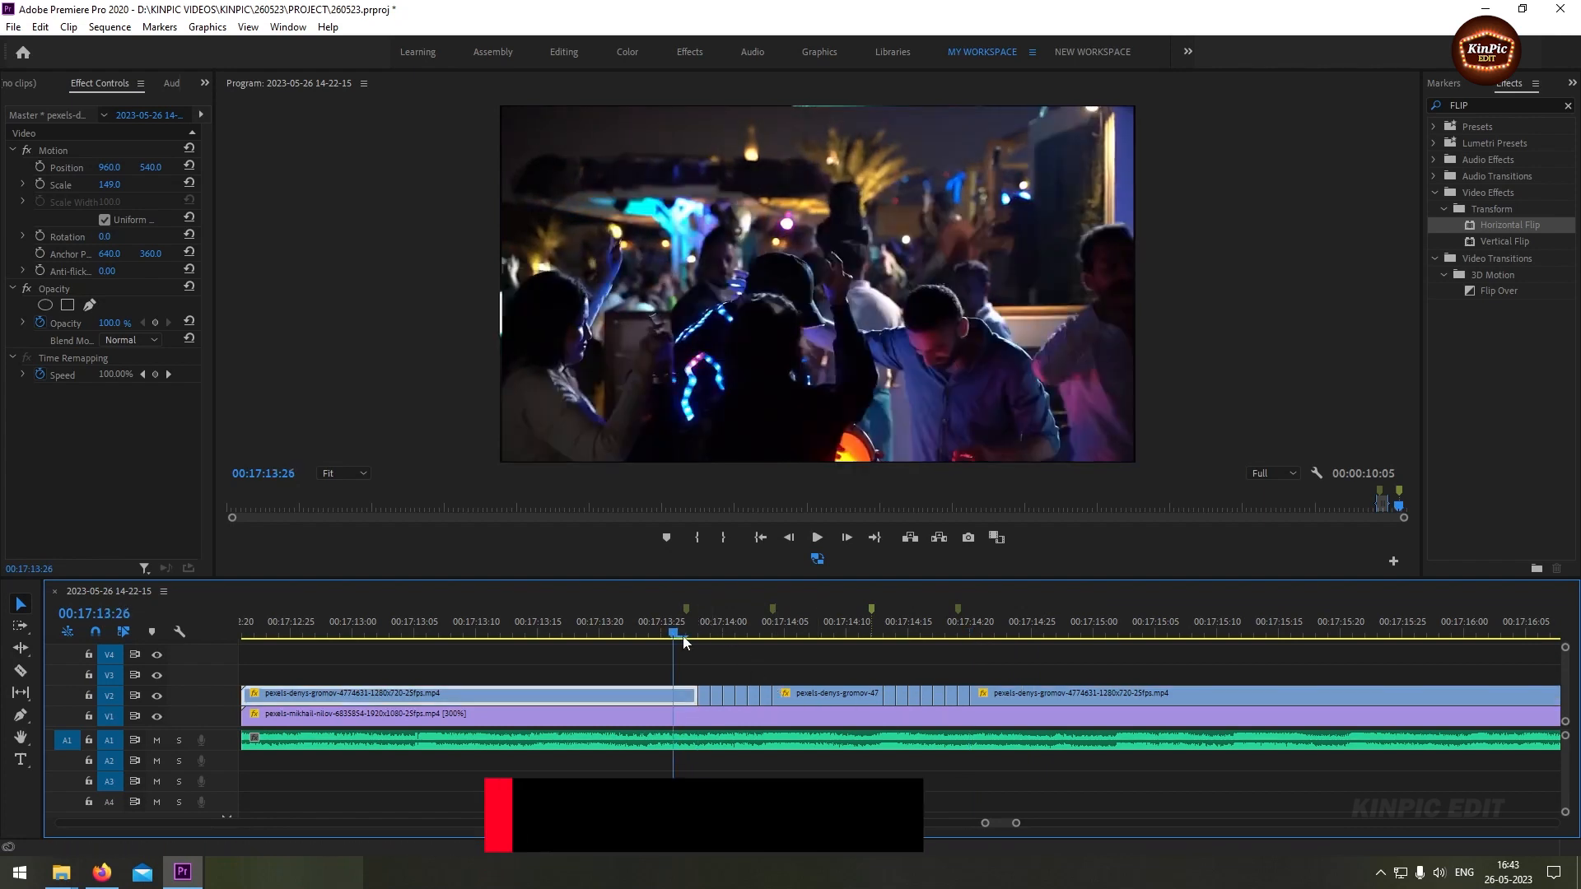
pyautogui.hotkey('shift', 'm')
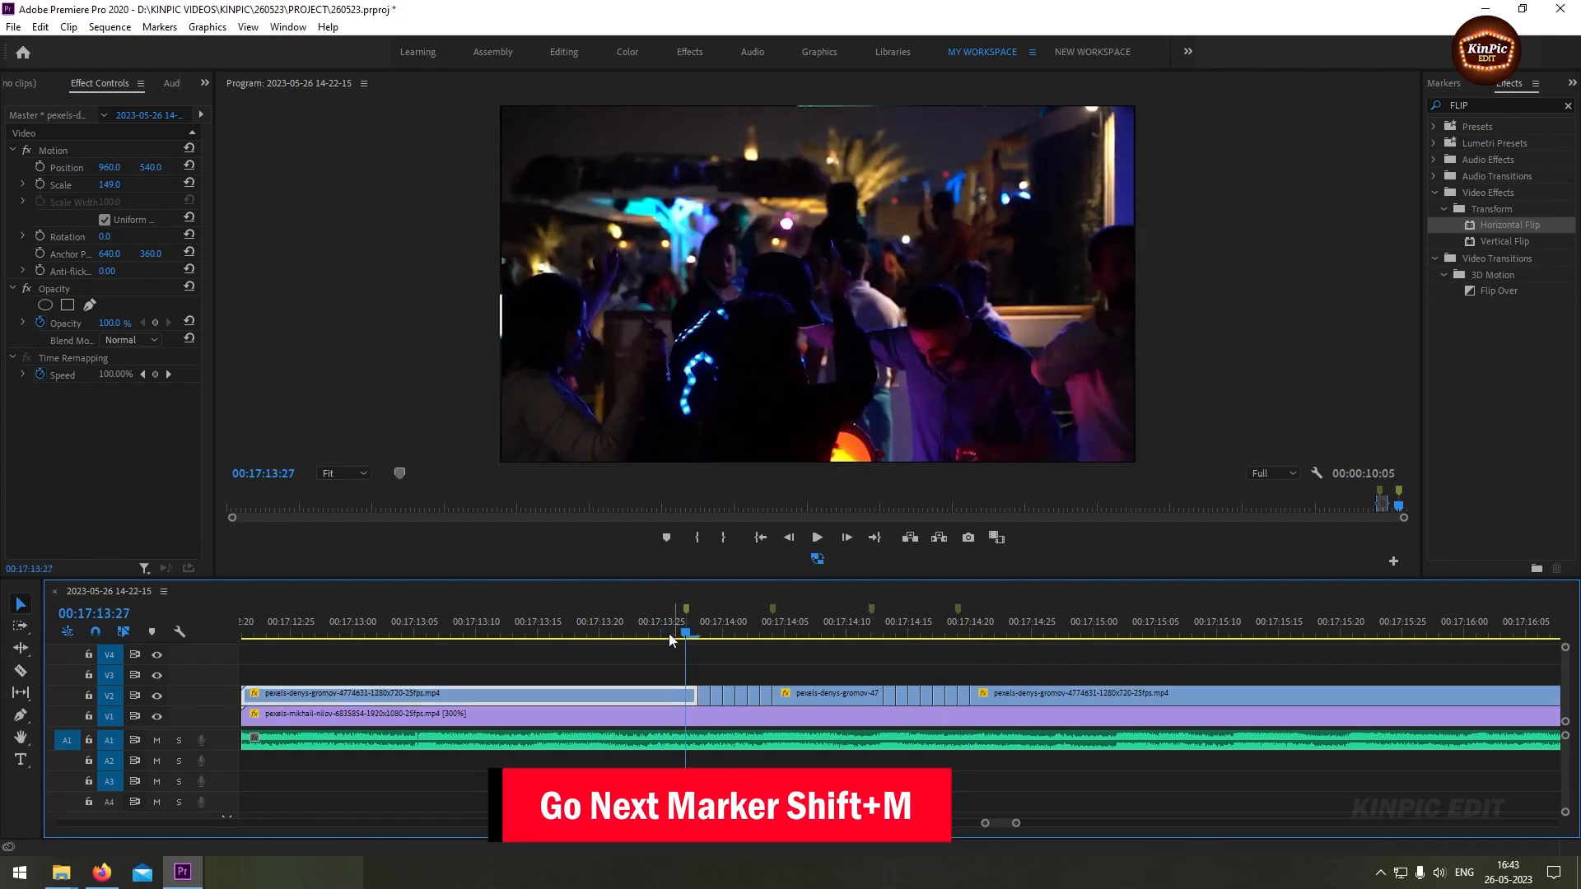
pyautogui.hotkey('ctrl', 'k')
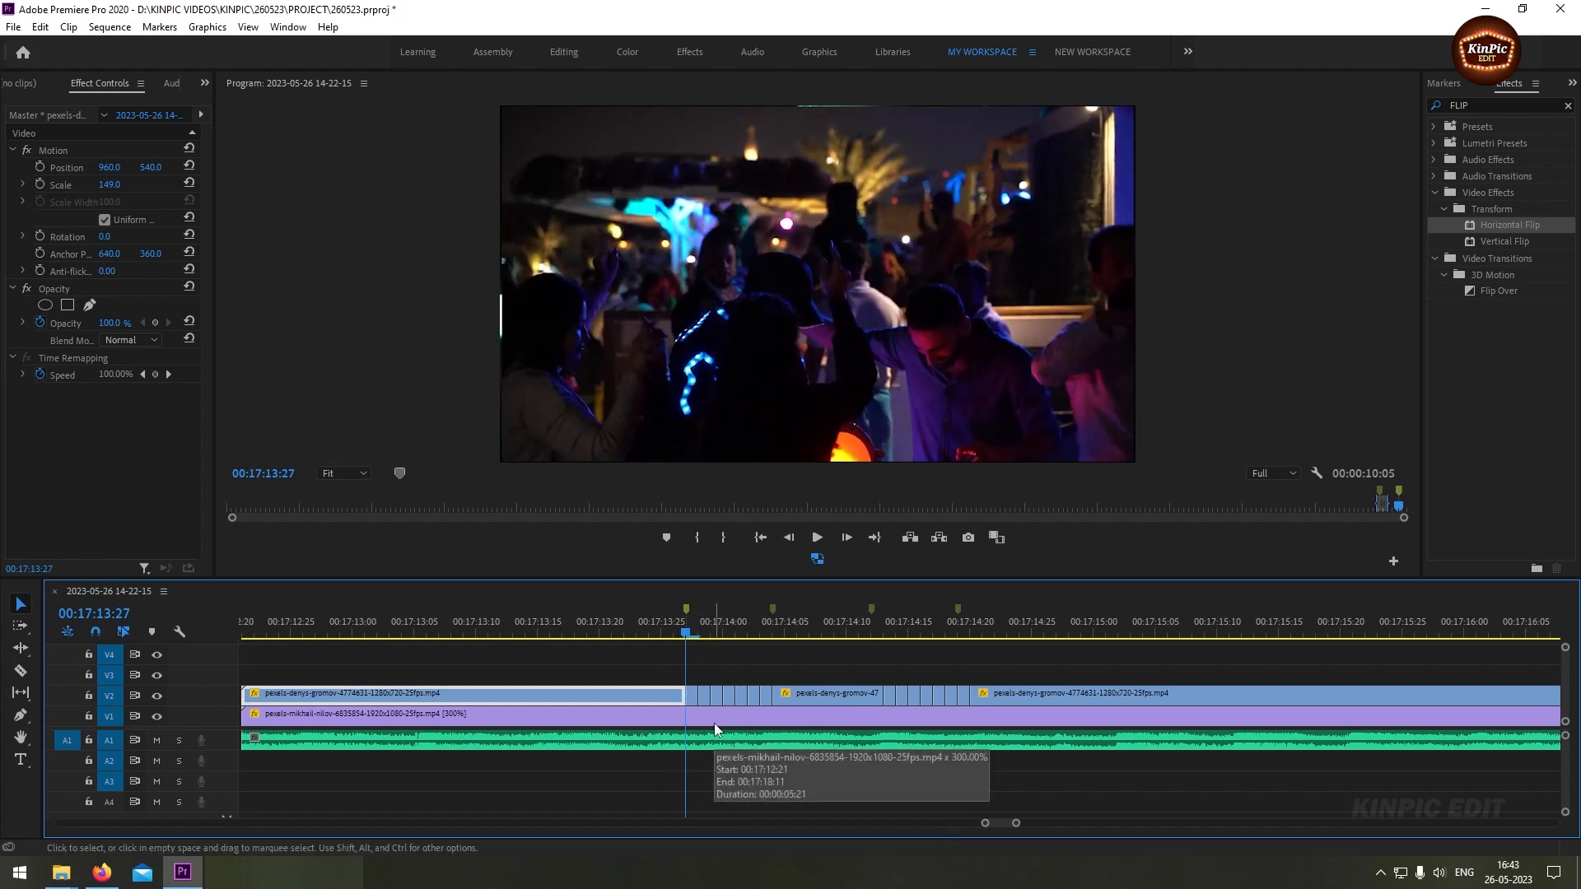
# Step: Delete every second one-frame piece on V2 between the first and second markers, starting with the one at 00:17:13:28
pyautogui.click(705, 698)
pyautogui.press('Delete')
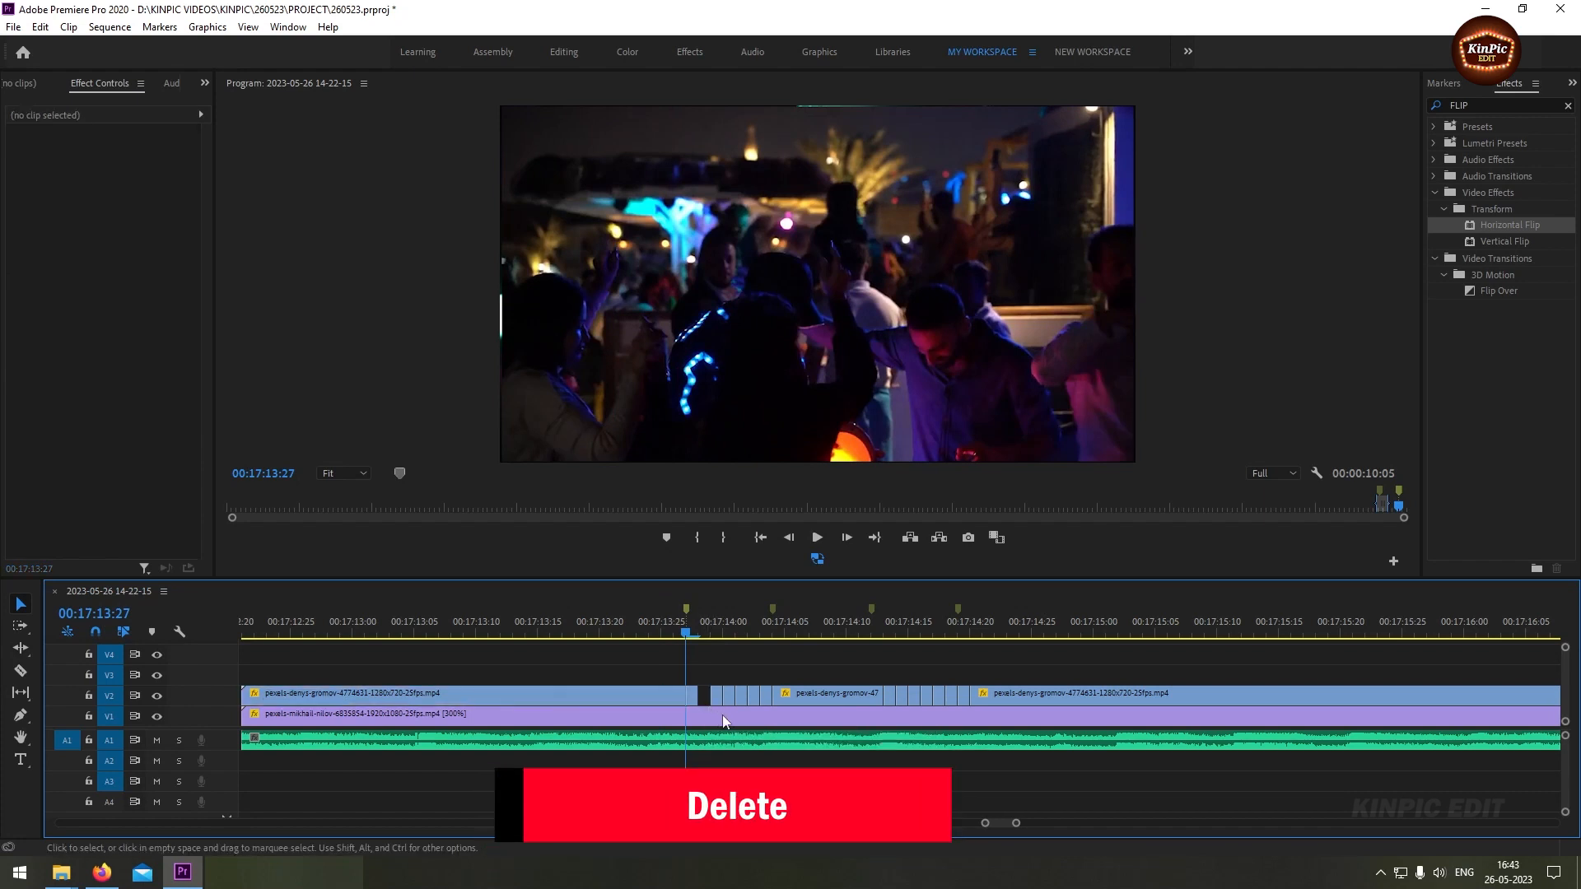
pyautogui.click(729, 699)
pyautogui.press('Delete')
pyautogui.click(755, 699)
pyautogui.press('Delete')
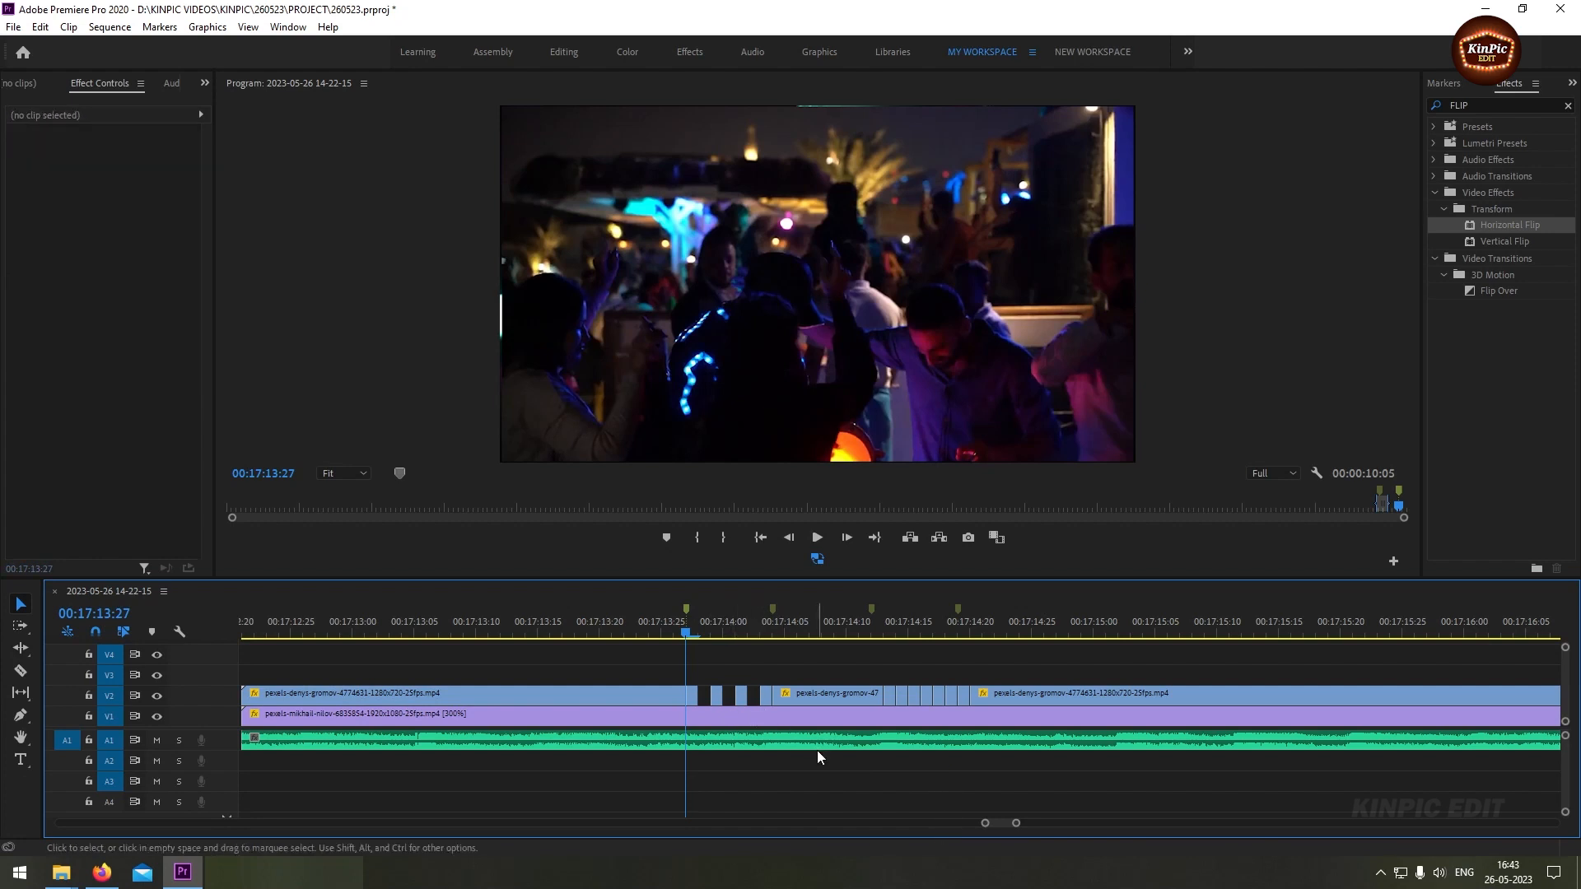
# Step: Delete every second one-frame piece on V2 between the third and fourth markers, leaving gaps that reveal V1
pyautogui.press('d')
pyautogui.click(892, 695)
pyautogui.press('Delete')
pyautogui.click(913, 702)
pyautogui.press('Delete')
pyautogui.click(939, 702)
pyautogui.press('Delete')
pyautogui.click(962, 702)
pyautogui.press('Delete')
# Step: Cut the V2 clip at 00:17:14:05 and delete the one-frame piece at the second marker, 00:17:14:04
pyautogui.press('Right')
pyautogui.press('Right')
pyautogui.press('Right')
pyautogui.press('Right')
pyautogui.press('Right')
pyautogui.press('Right')
pyautogui.press('Right')
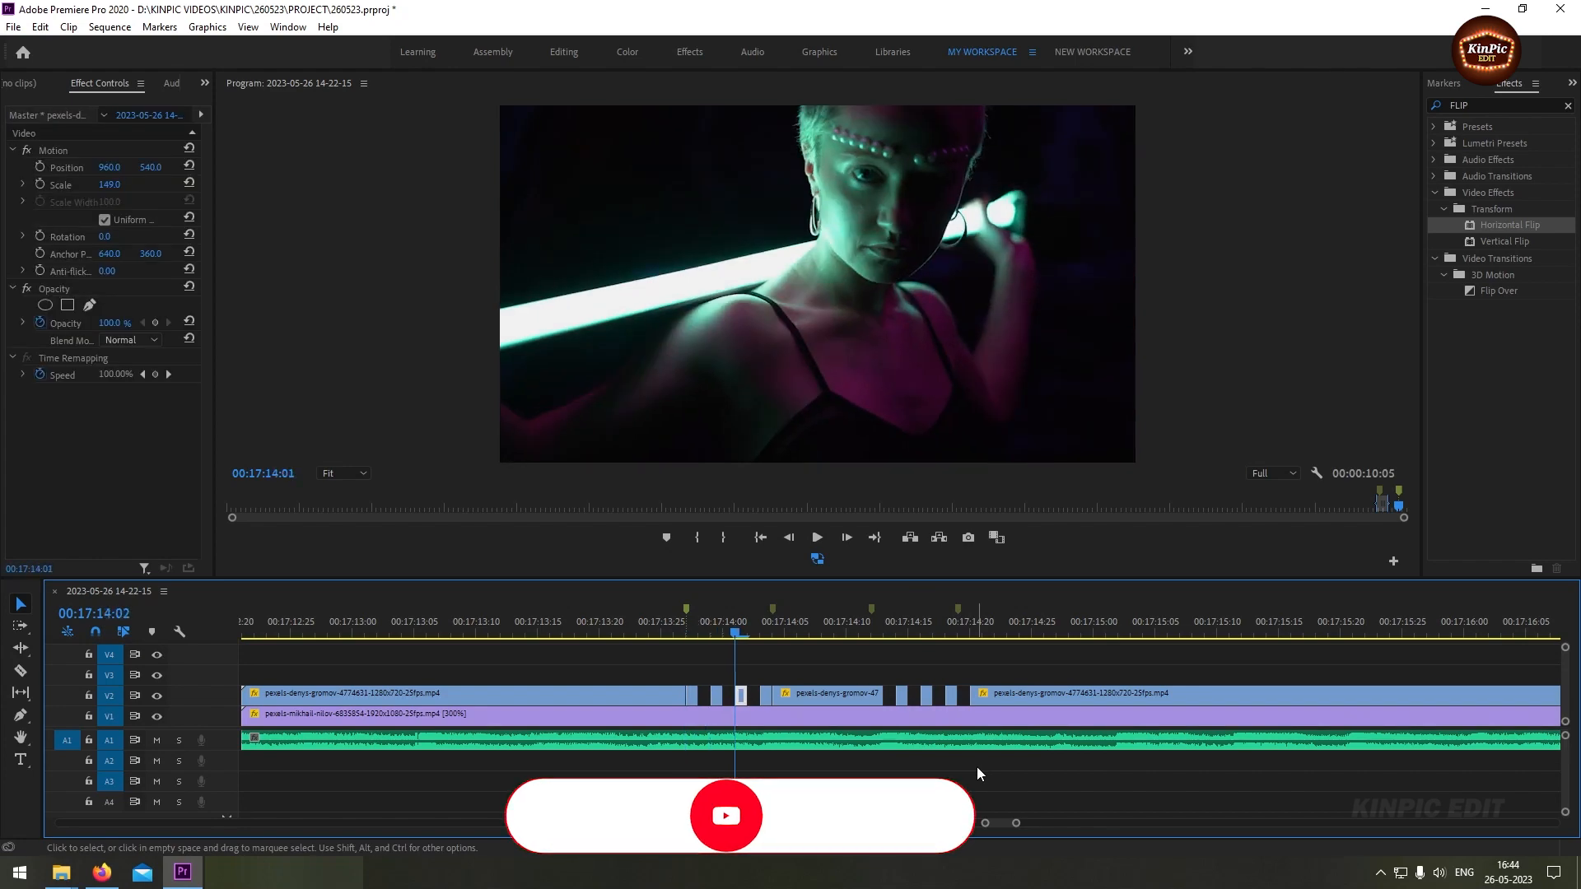
pyautogui.press('Right')
pyautogui.hotkey('ctrl', 'k')
pyautogui.click(776, 703)
pyautogui.press('Delete')
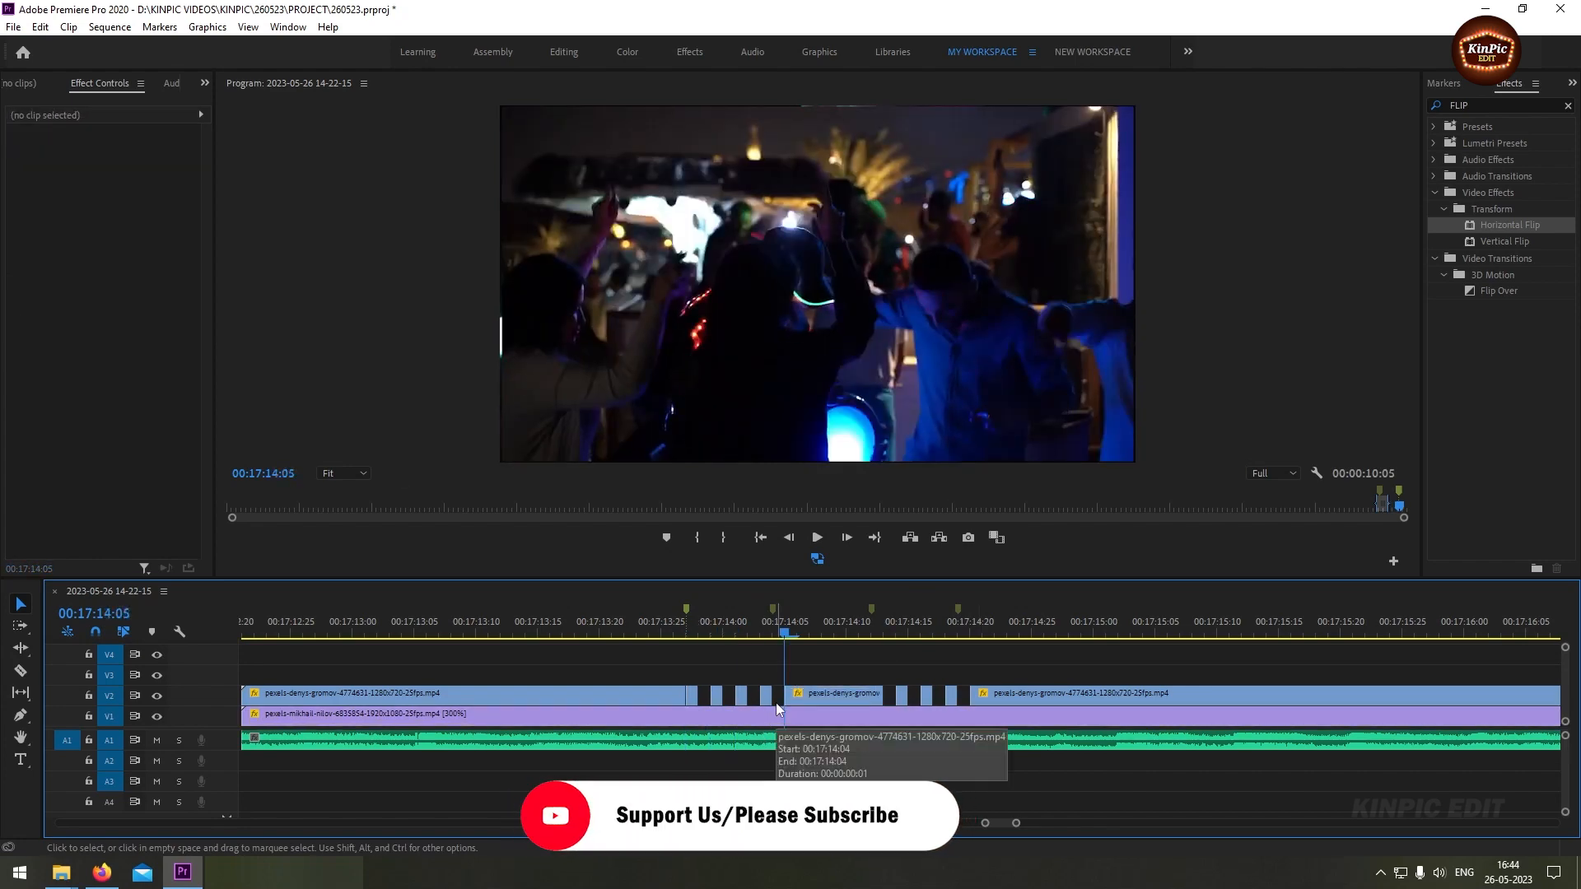
# Step: Mark the flicker section from 00:17:13:04 to 00:17:15:06 as the in-to-out range and render it
pyautogui.press('-')
pyautogui.press('=')
pyautogui.press('-')
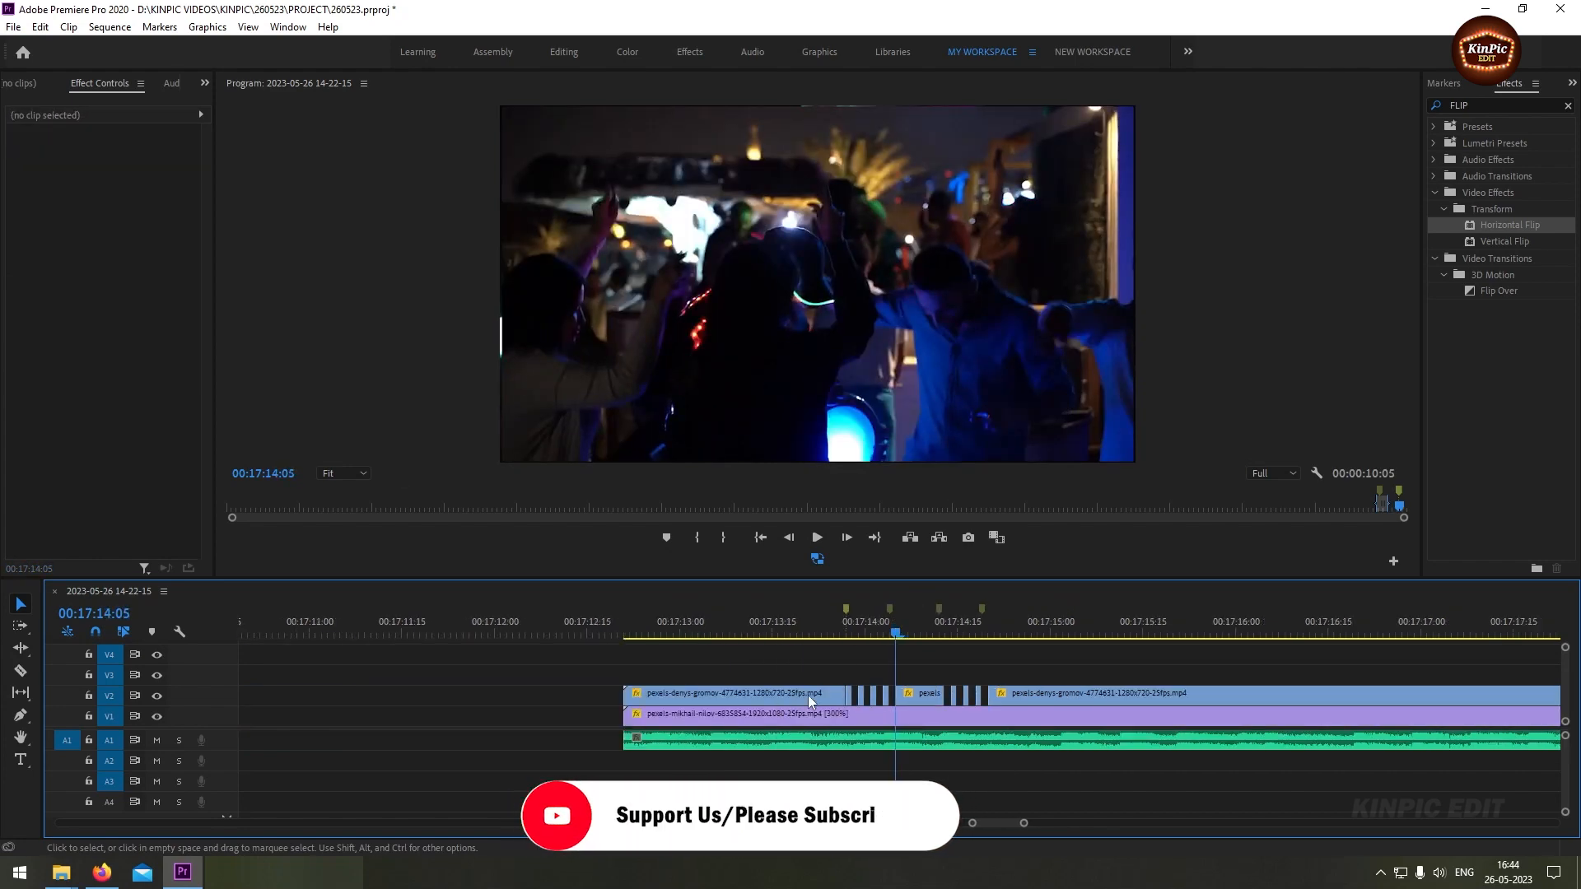
pyautogui.click(706, 630)
pyautogui.press('i')
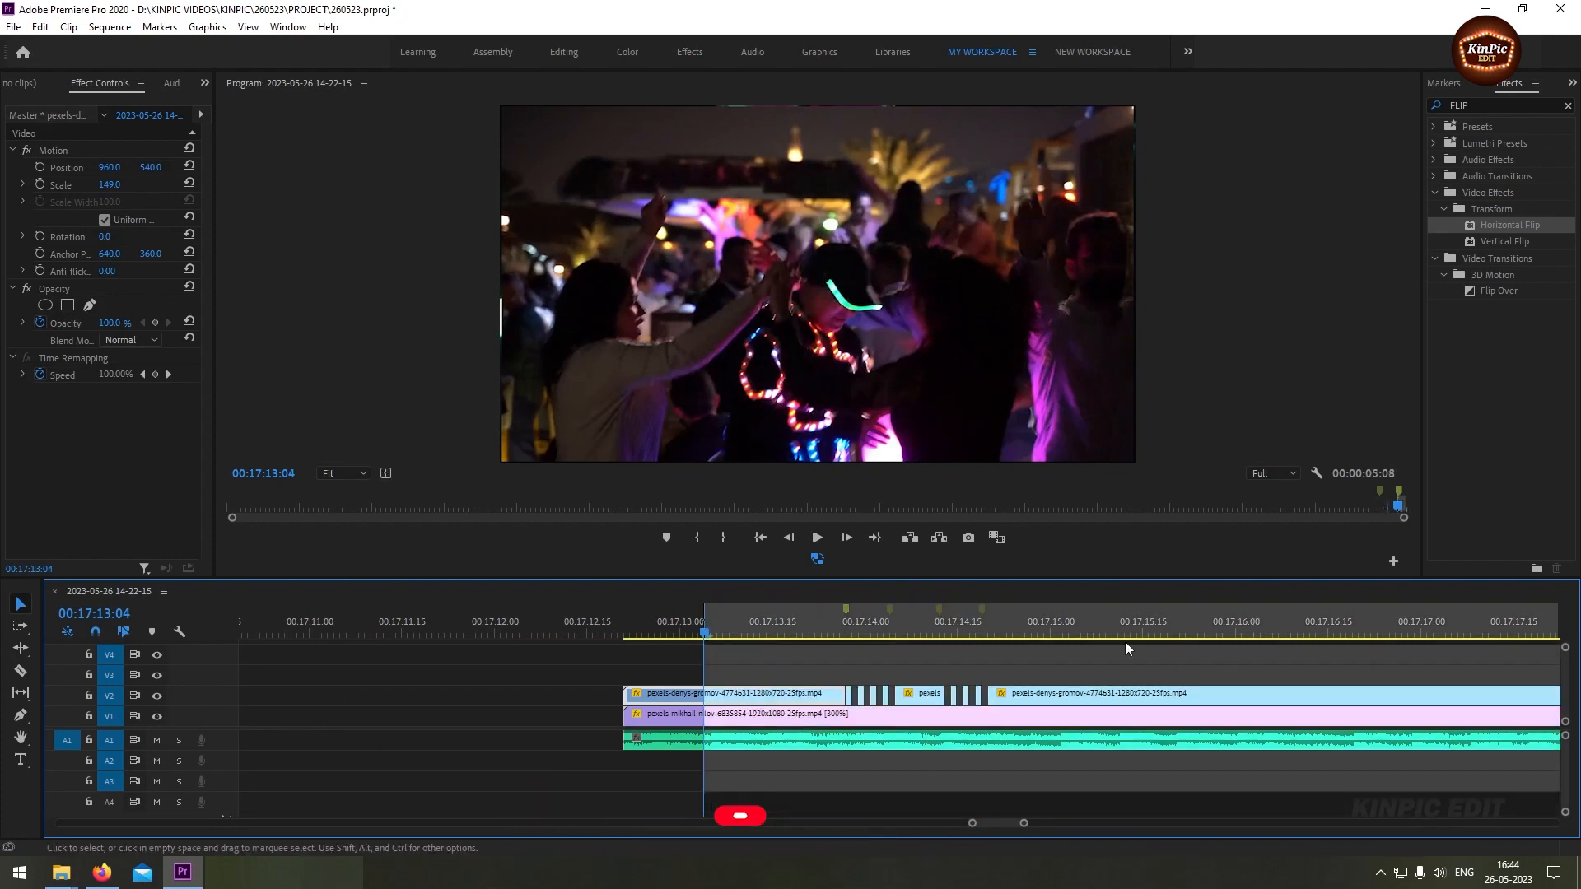
pyautogui.click(1089, 637)
pyautogui.press('o')
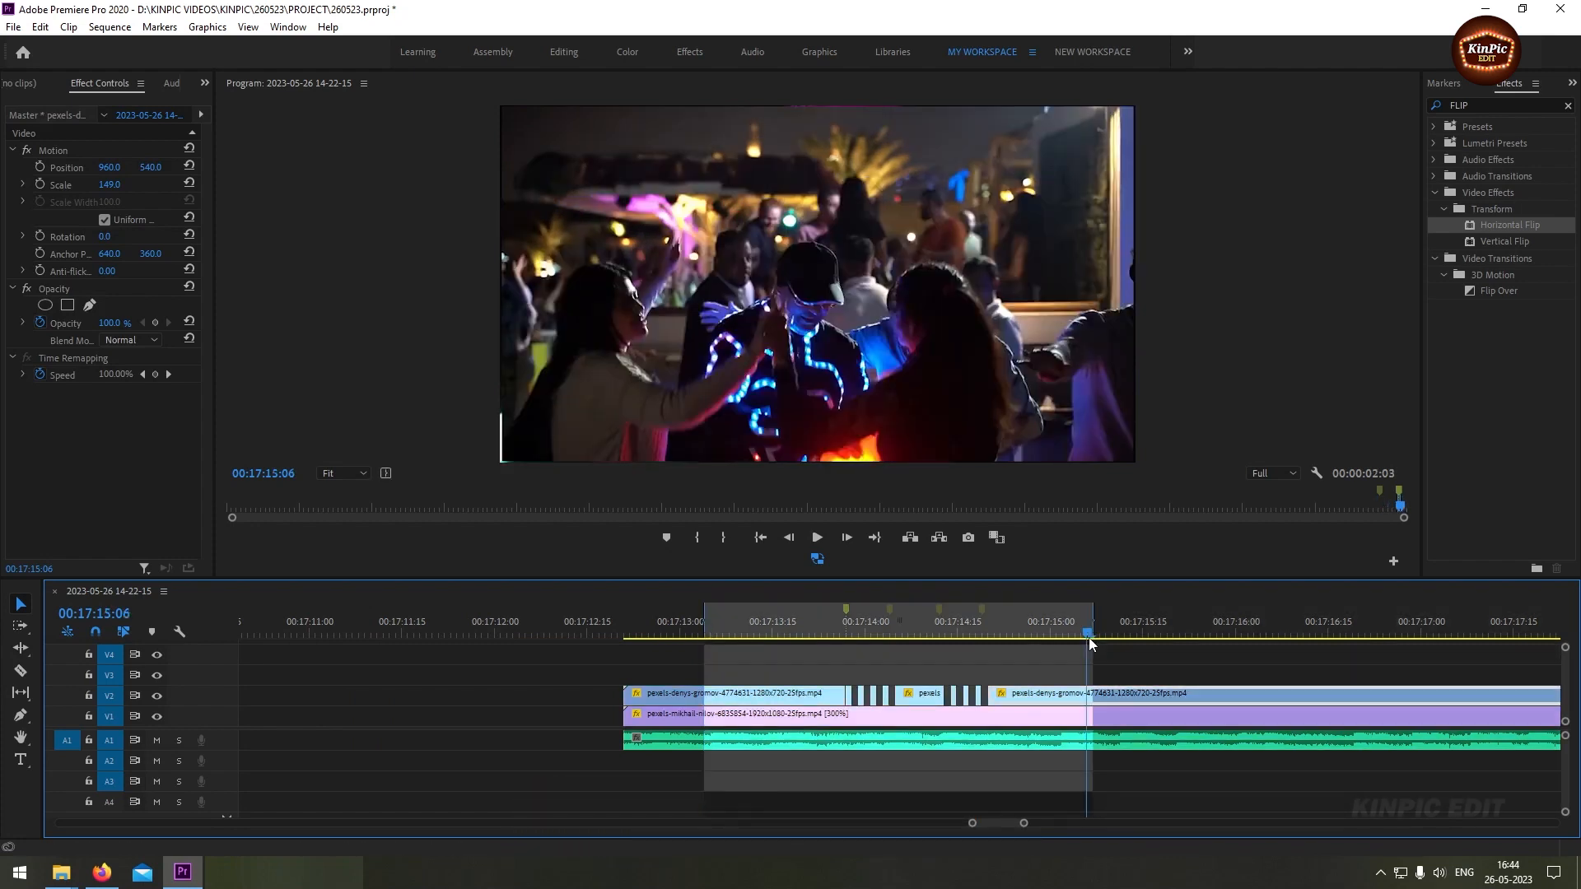
pyautogui.click(110, 26)
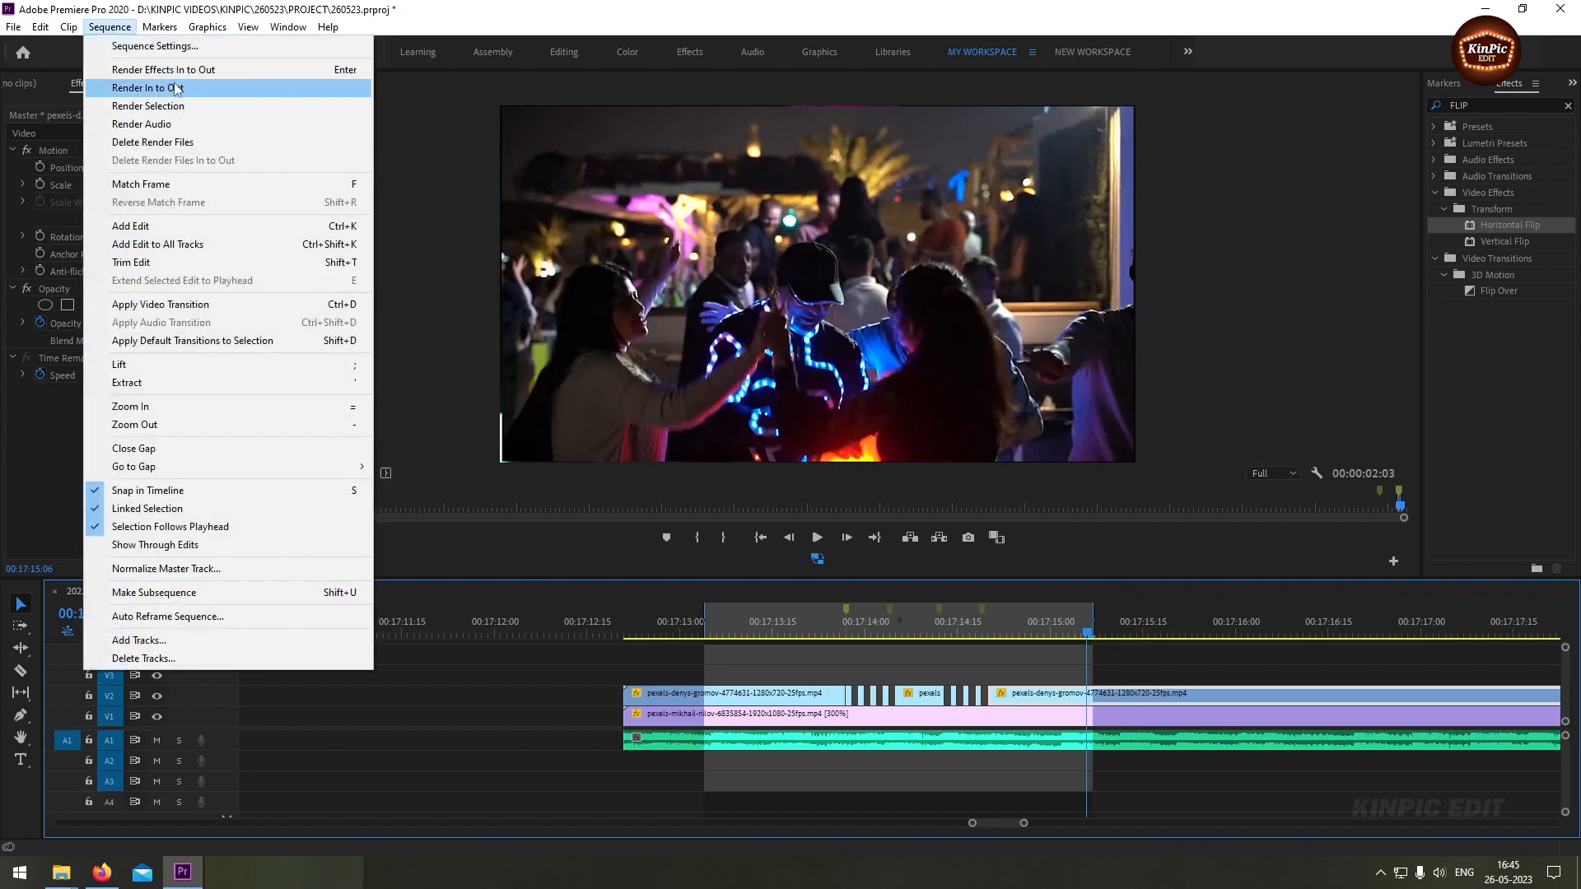
pyautogui.click(176, 88)
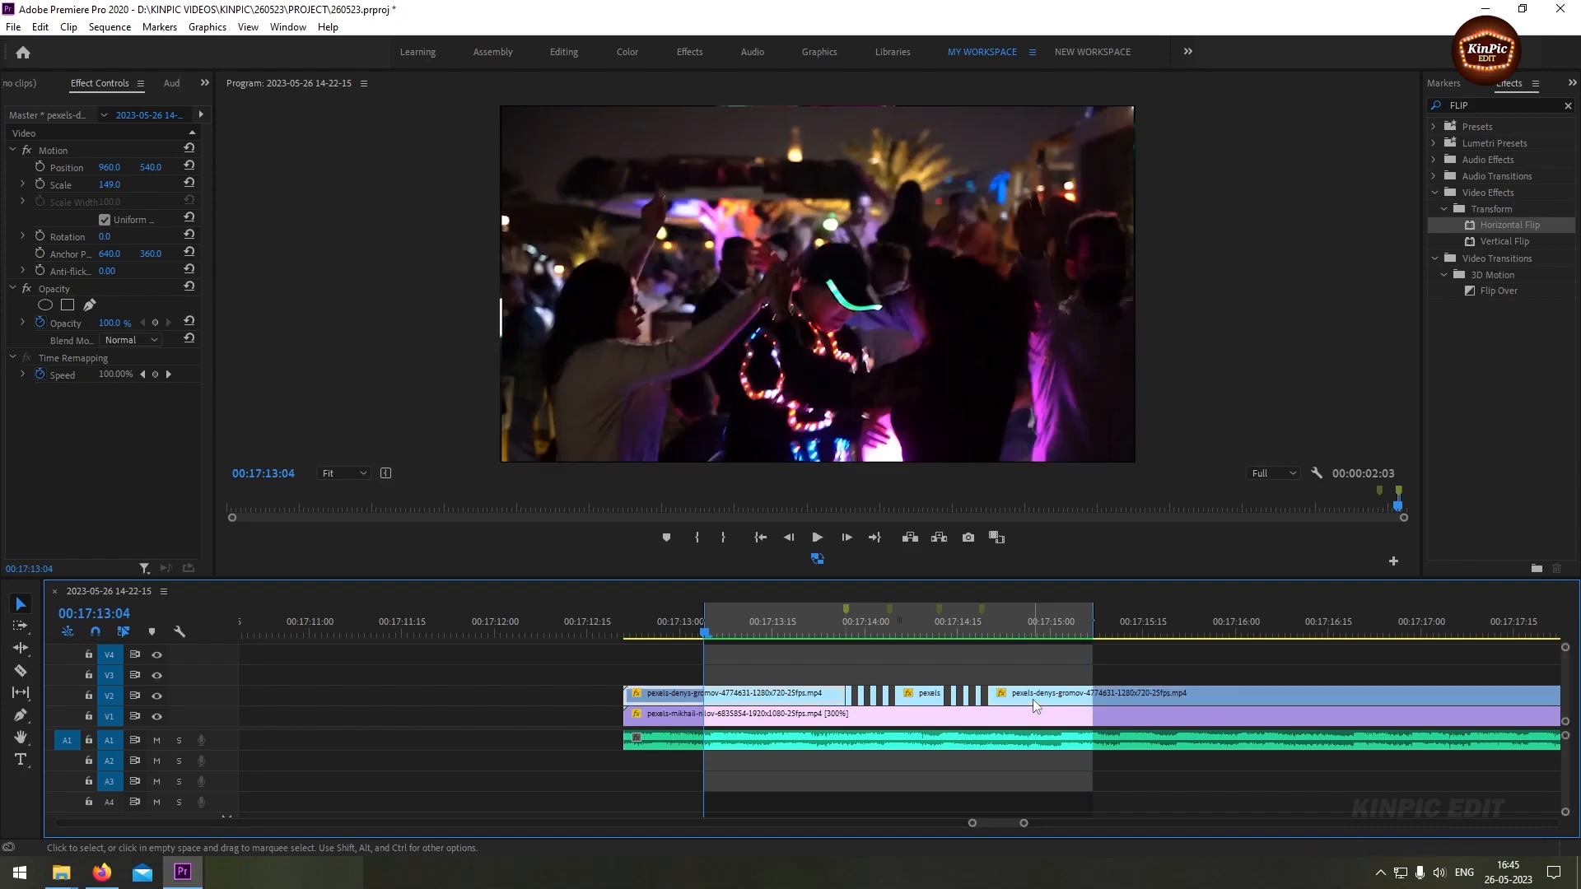
# Step: Play back the rendered flicker section from 00:17:13:13 and again from near its in point
pyautogui.click(755, 633)
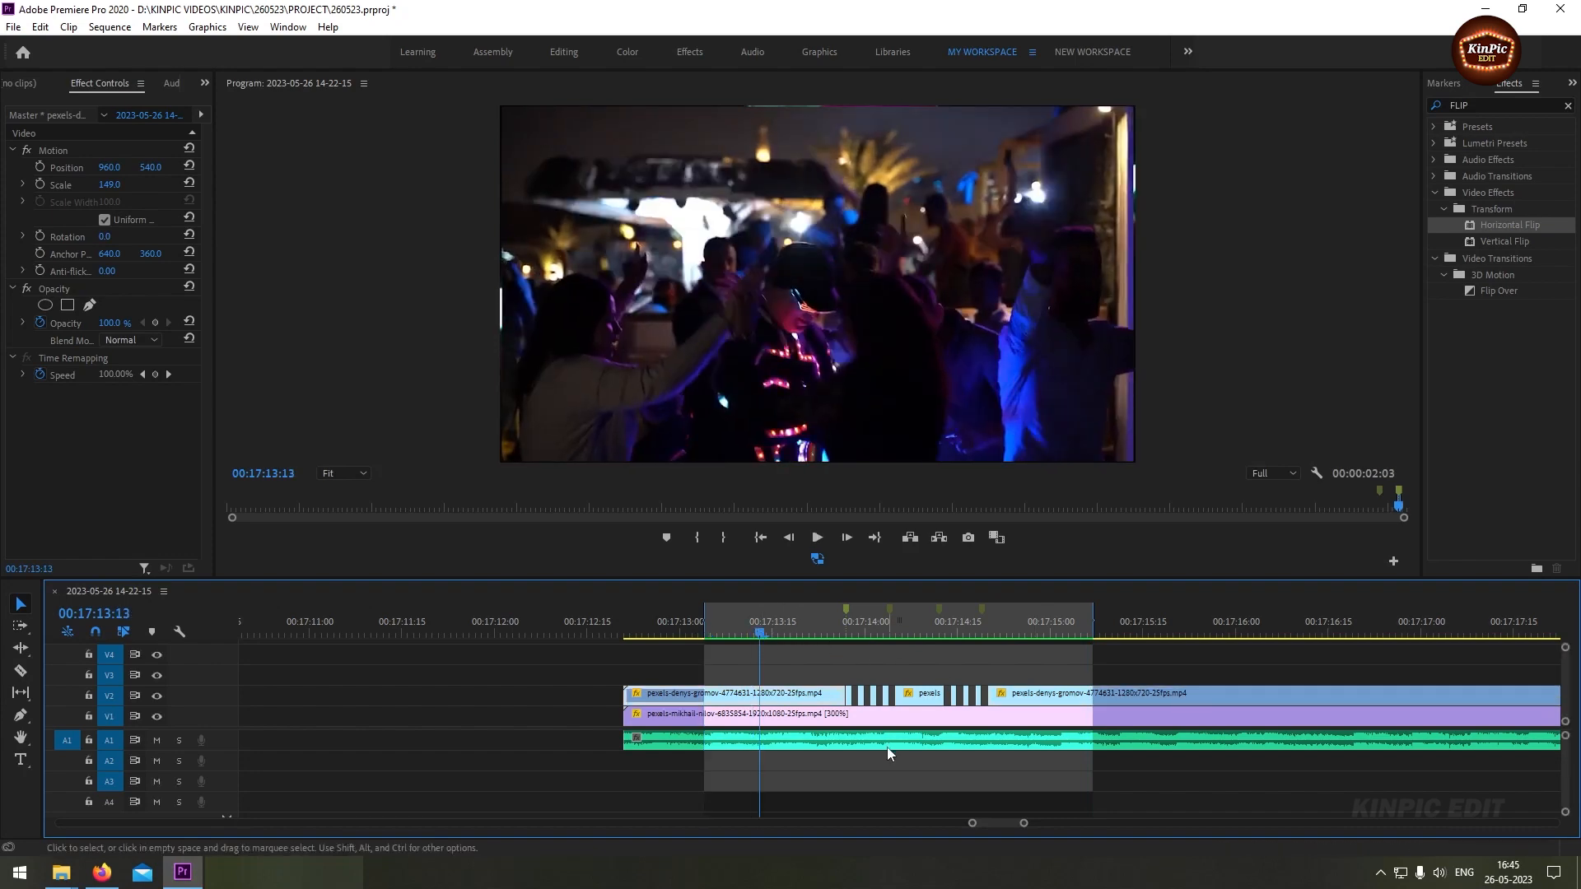
pyautogui.press('space')
pyautogui.press('space')
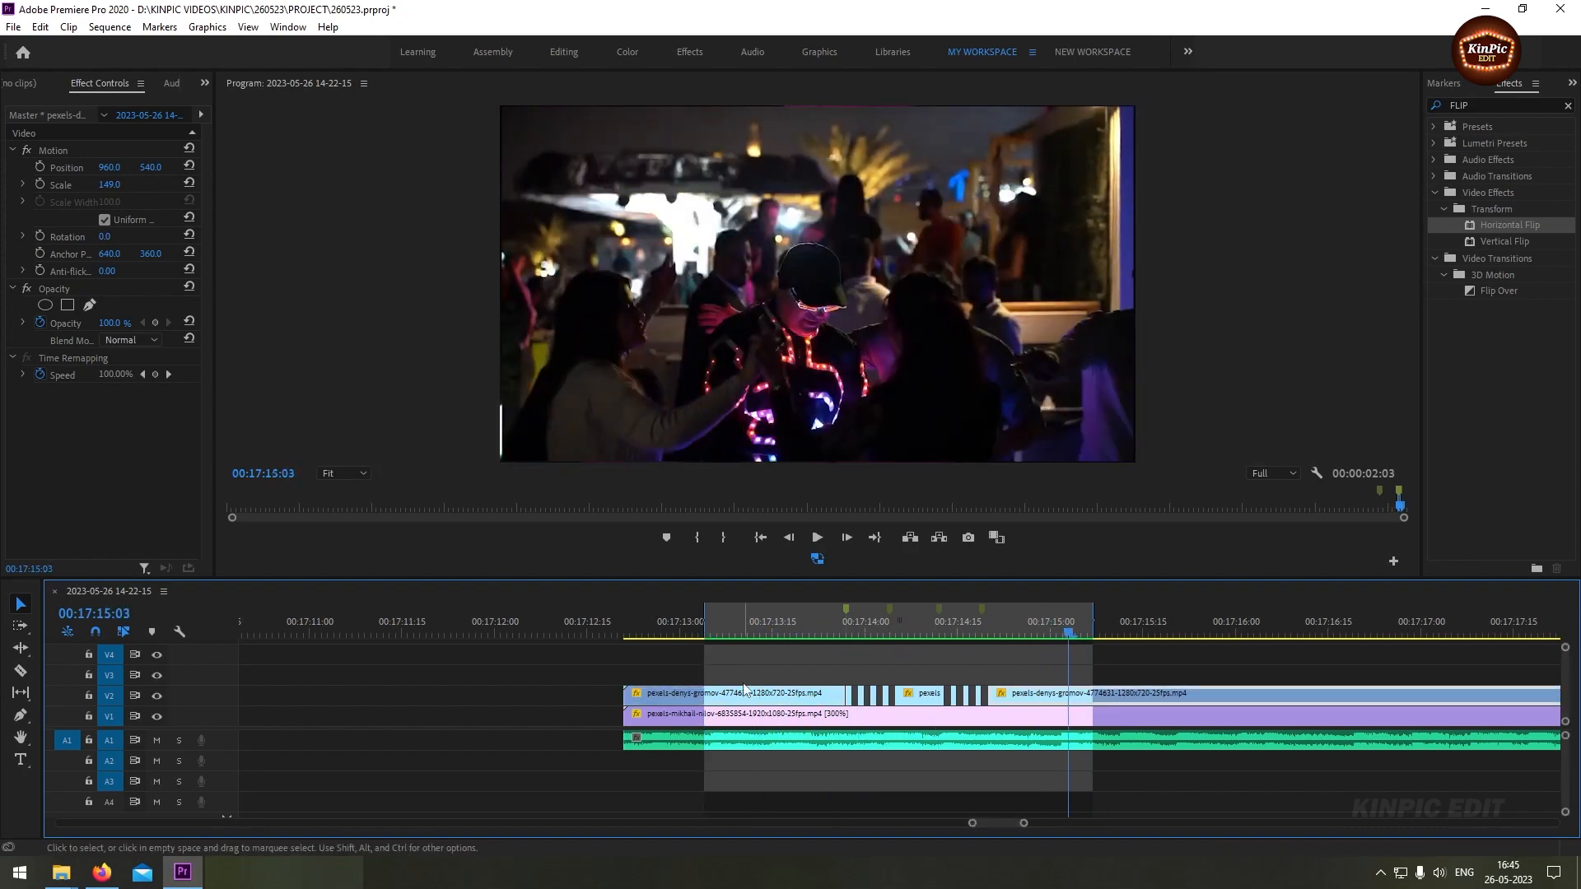
pyautogui.click(711, 627)
pyautogui.press('space')
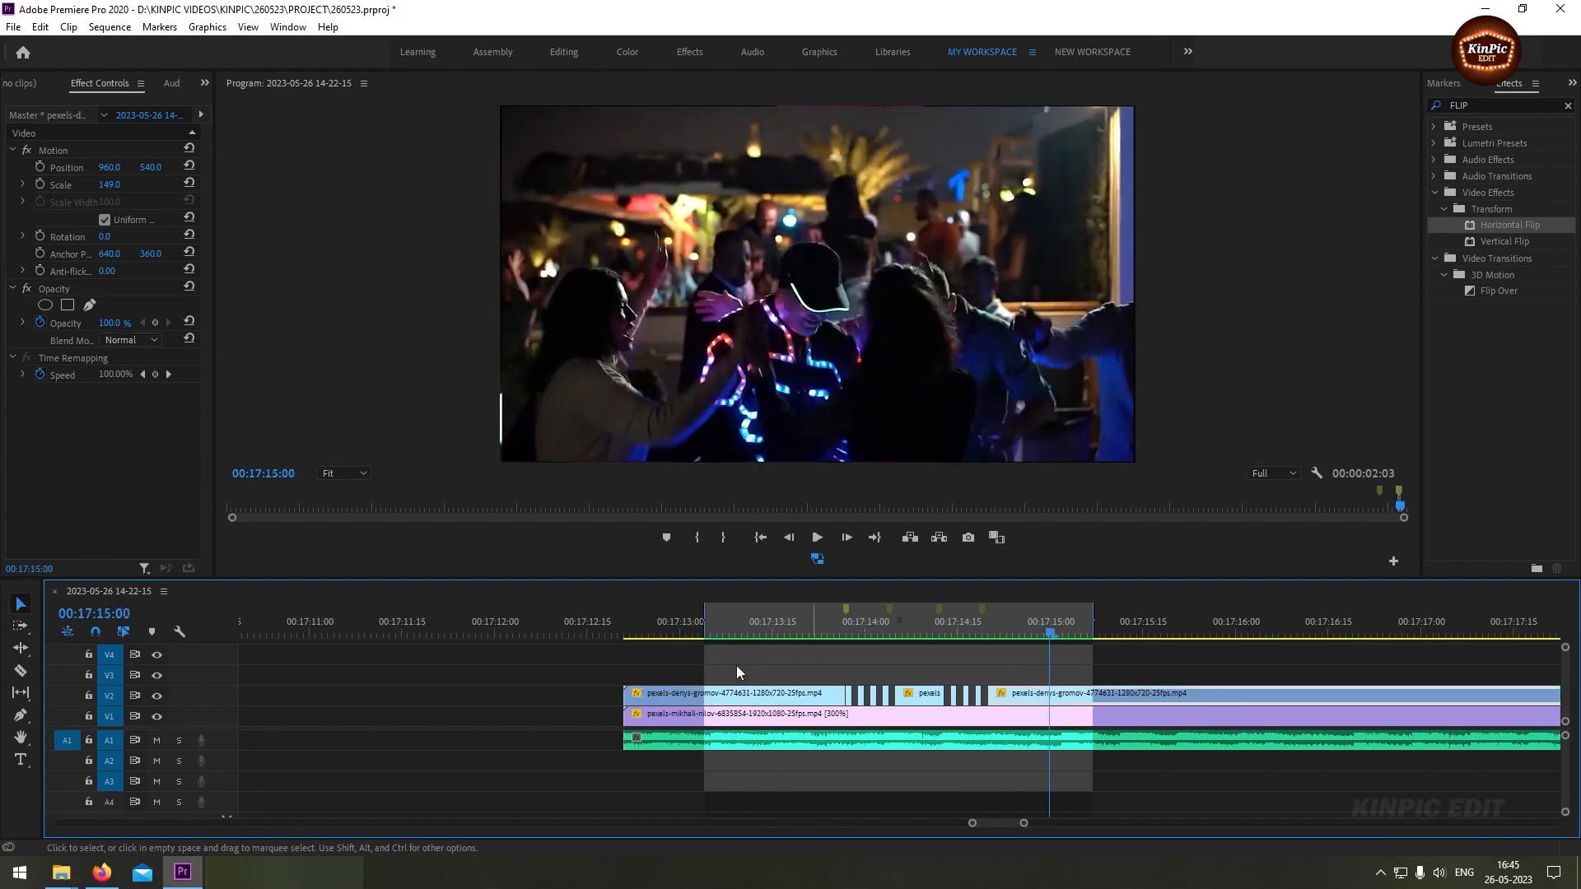
# Step: Review the flicker section in full screen from shortly after its in point, then return to the workspace
pyautogui.click(729, 632)
pyautogui.click(354, 290)
pyautogui.hotkey('ctrl', '`')
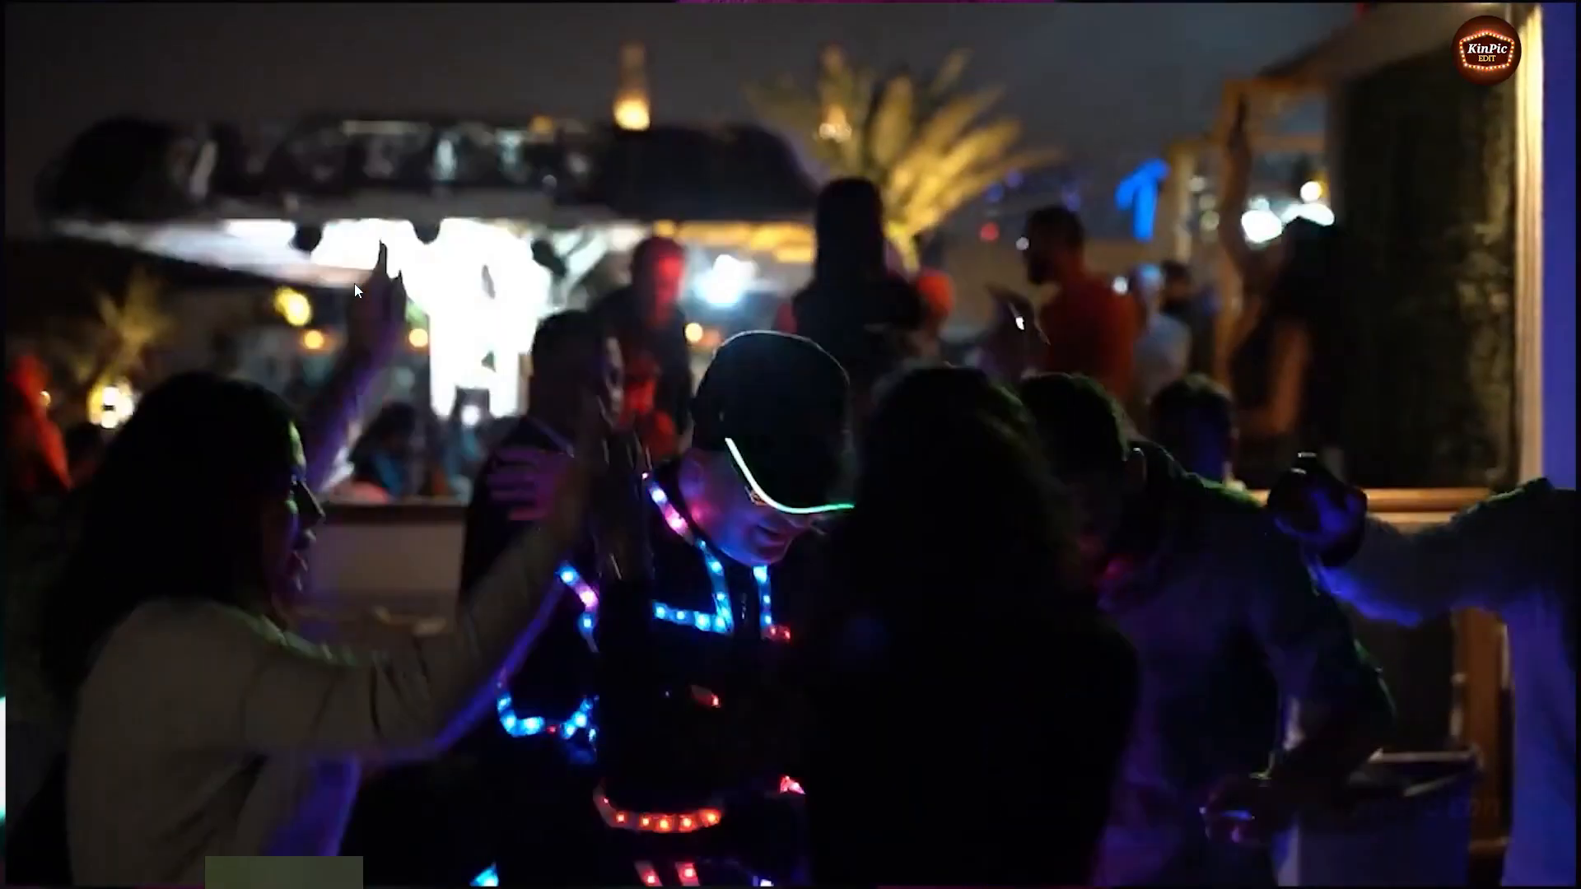
pyautogui.press('Escape')
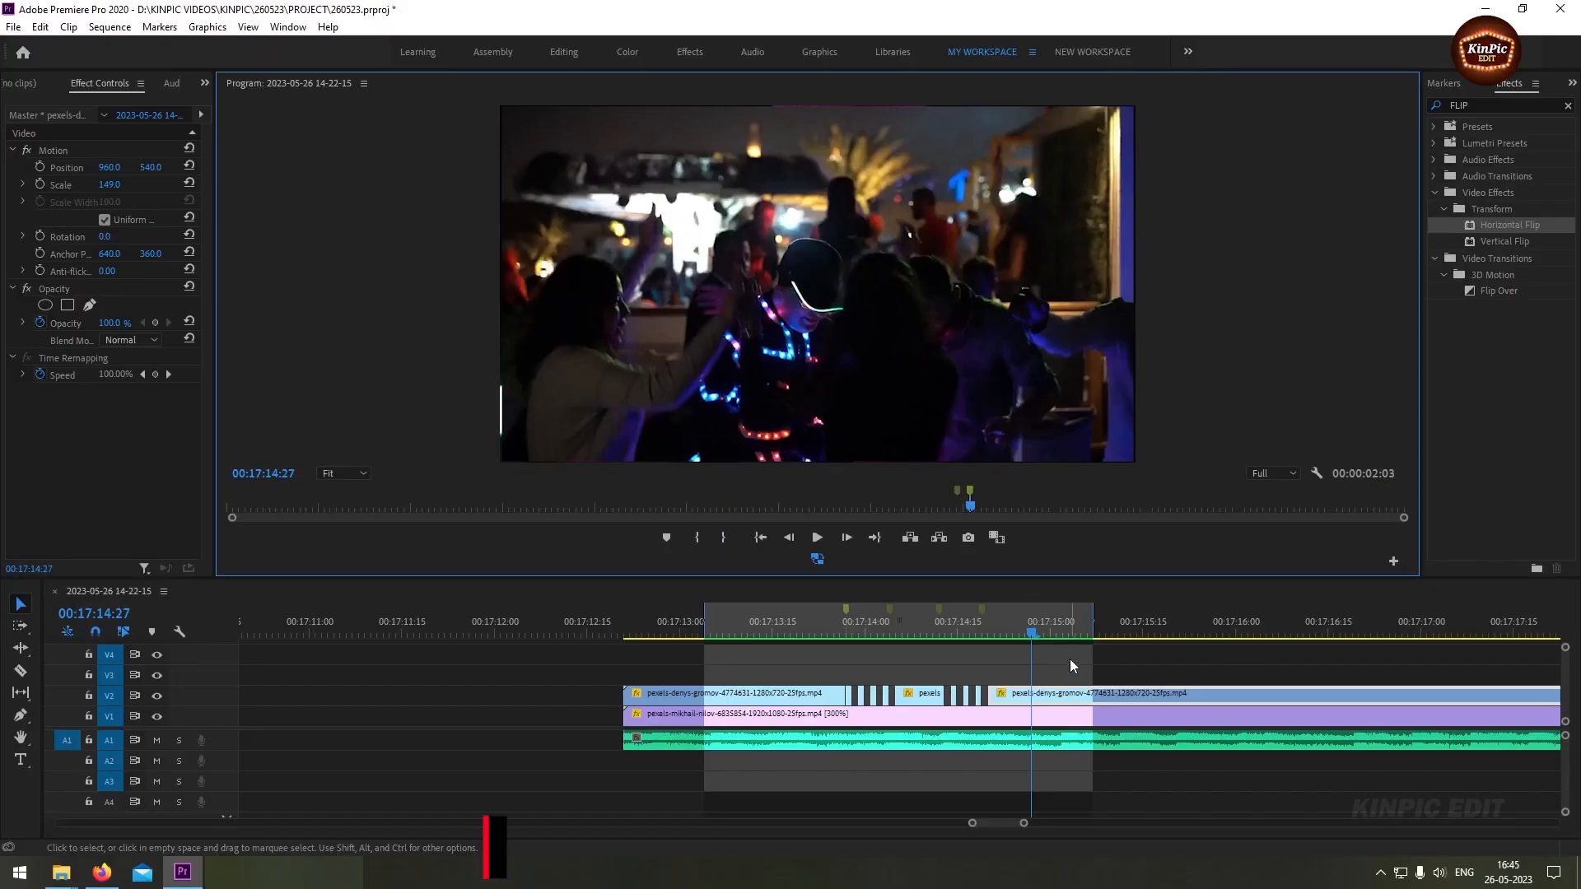
pyautogui.press('-')
pyautogui.press('-')
pyautogui.press('-')
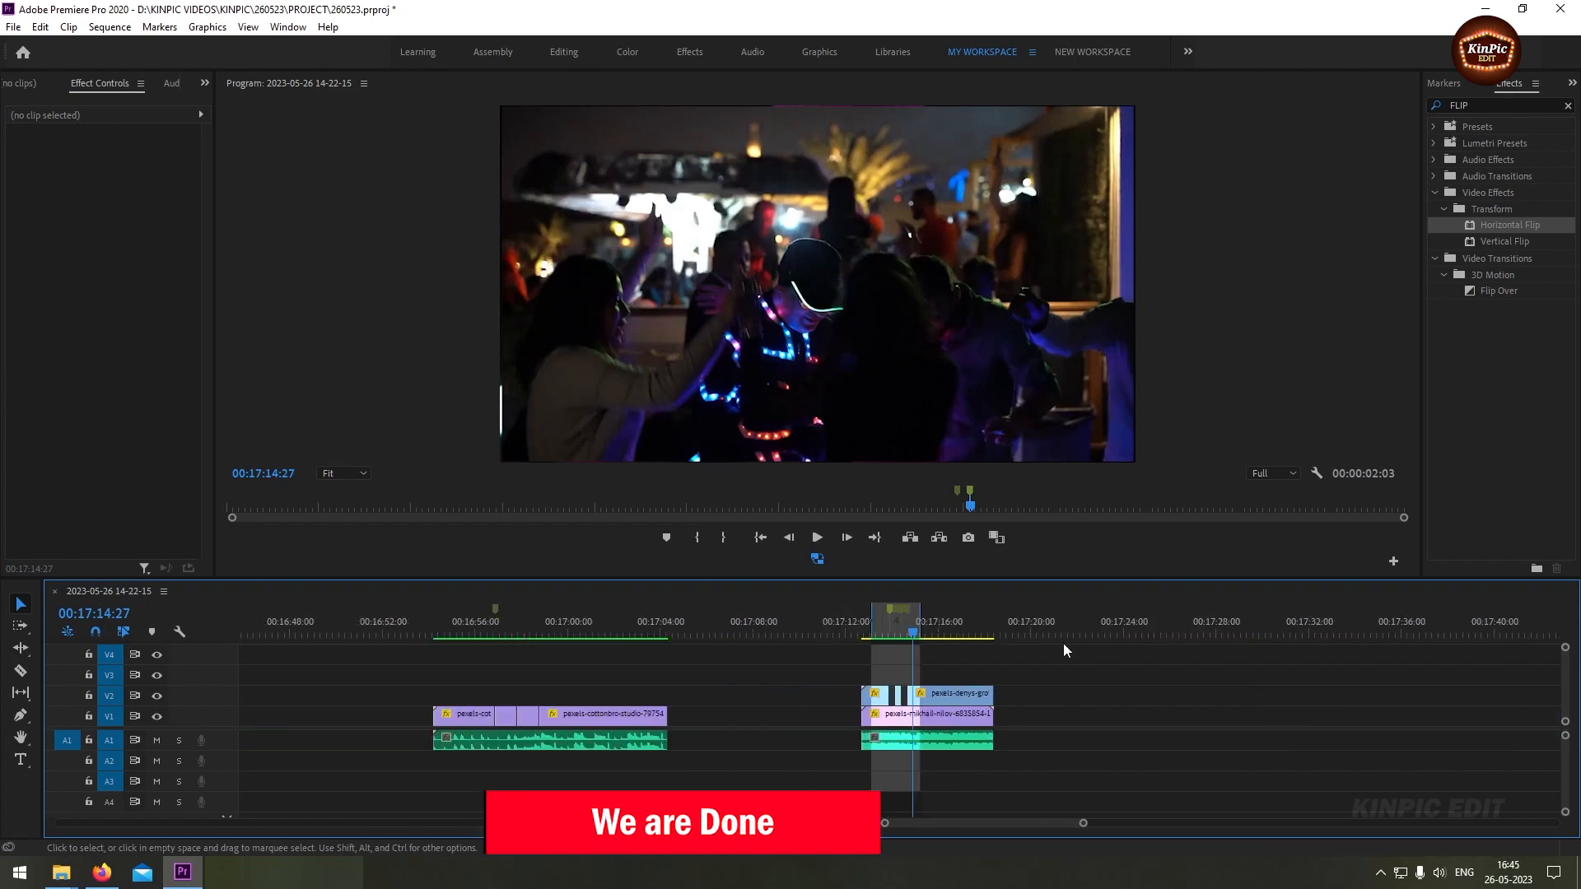